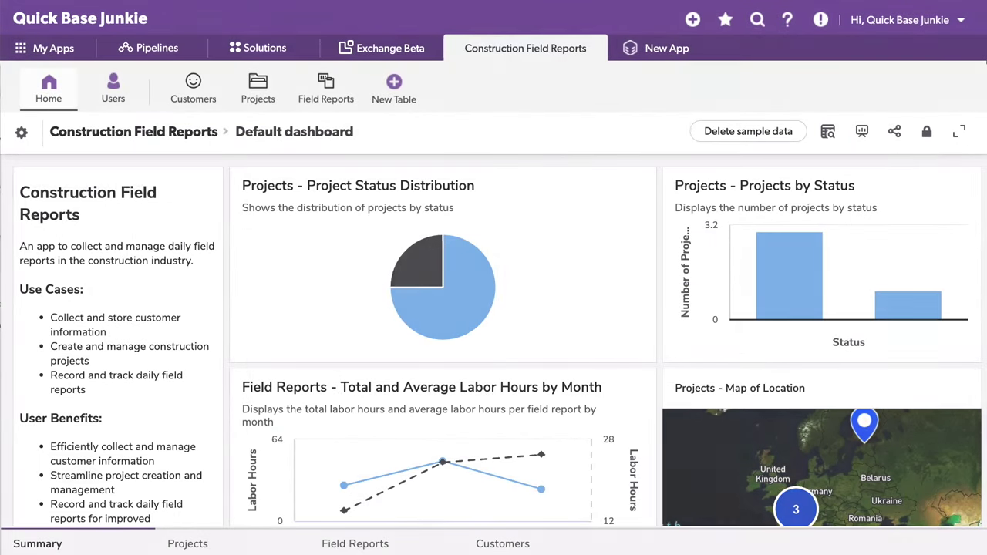
Open the first Office Building Construction field report for editing to examine its form
left_click(325, 88)
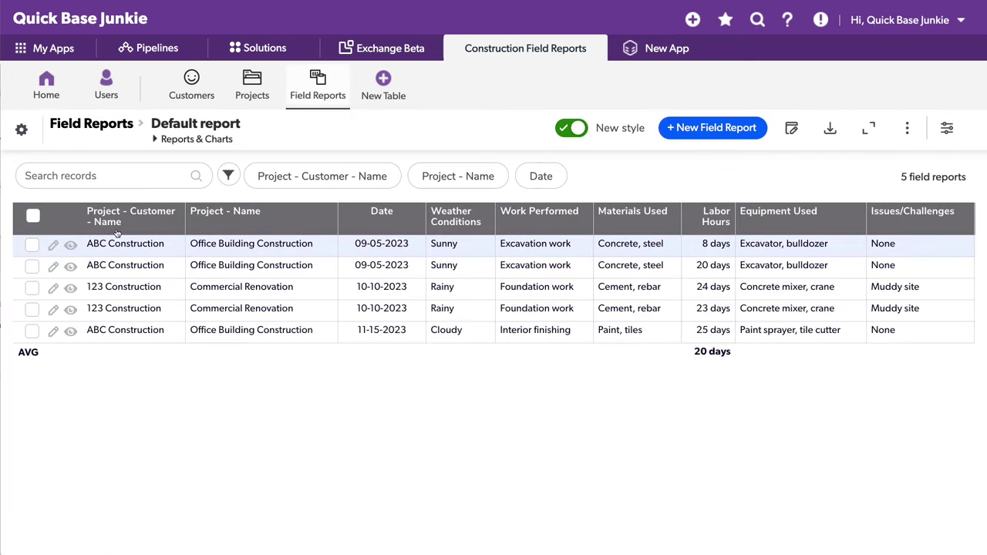
left_click(115, 243)
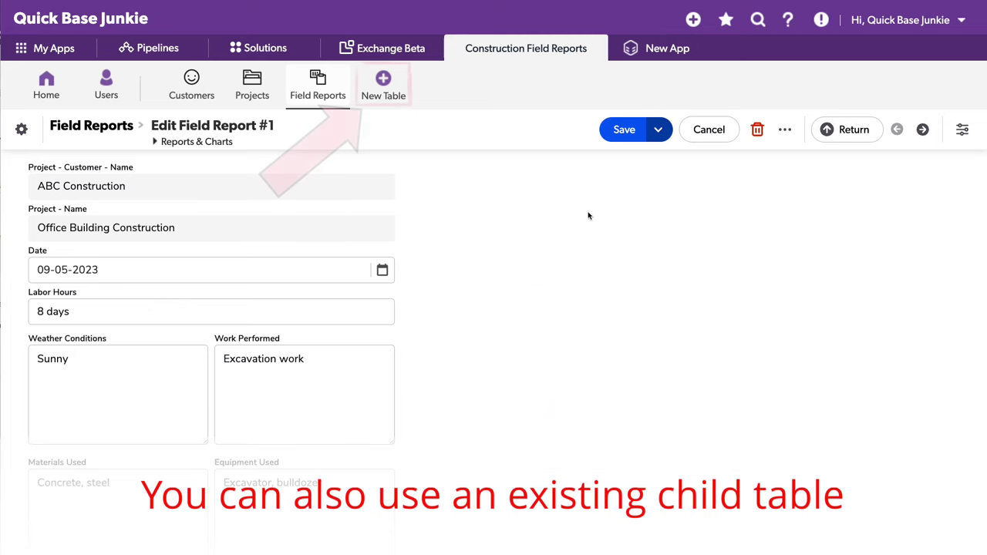
Create a new table named Files and add a file attachment field labelled Attachment to it
left_click(381, 82)
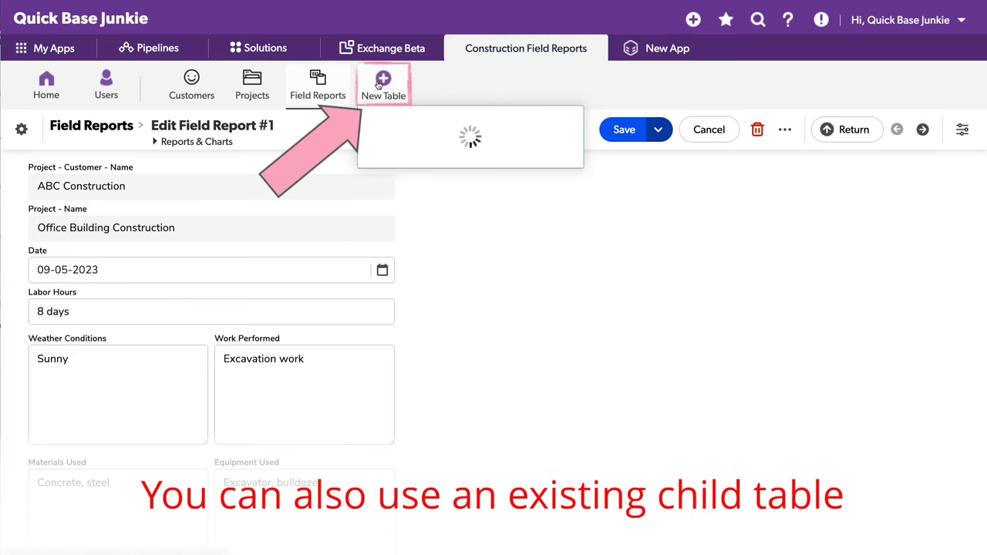
left_click(509, 133)
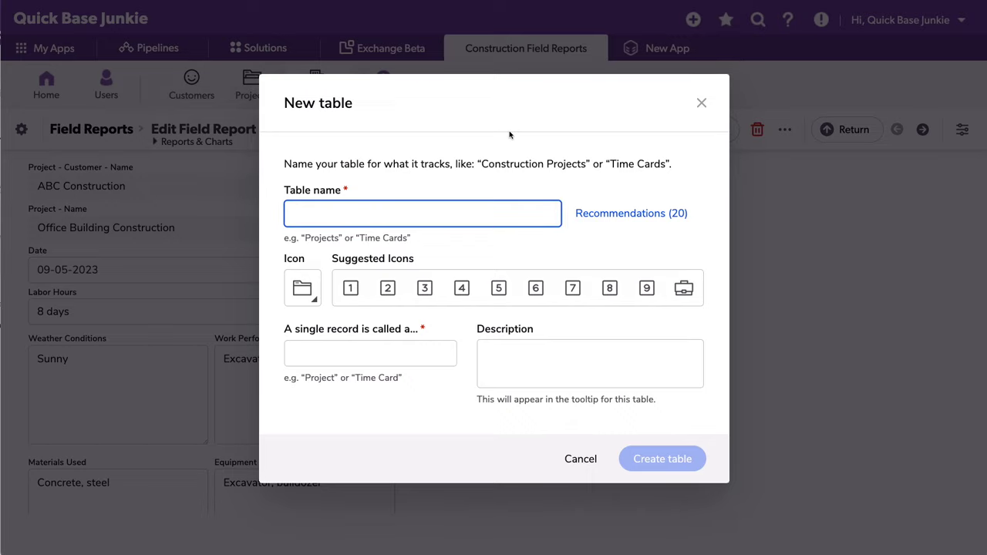
type("Files")
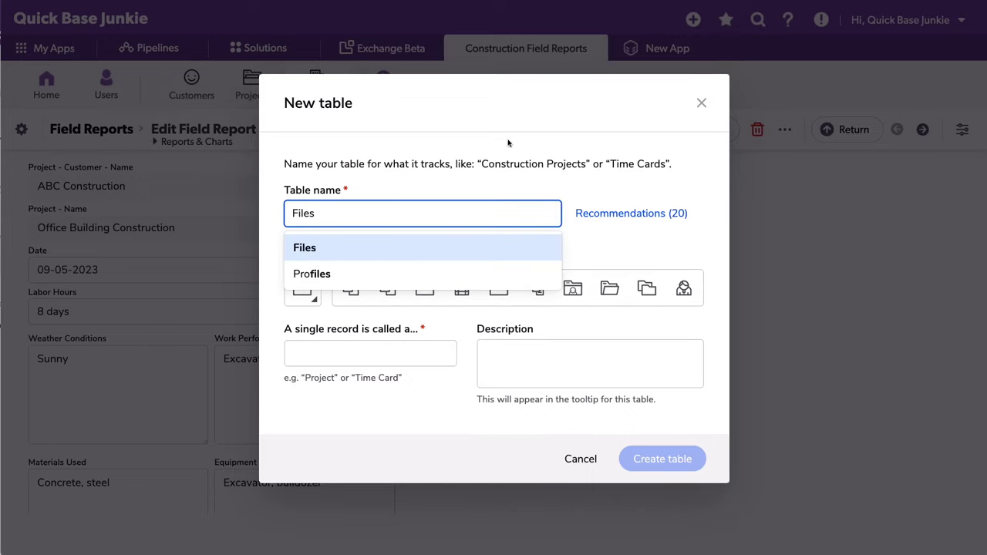
left_click(424, 245)
left_click(663, 460)
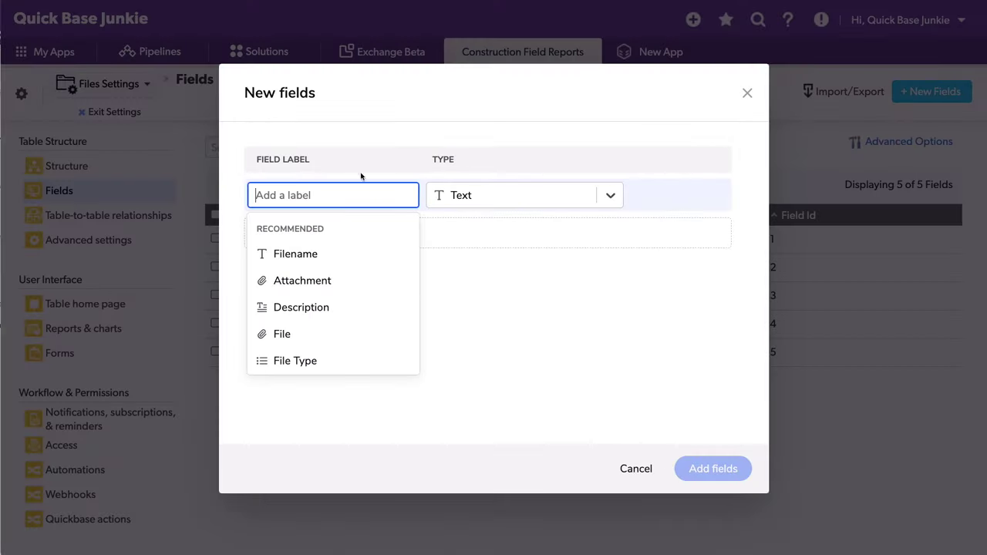
left_click(316, 281)
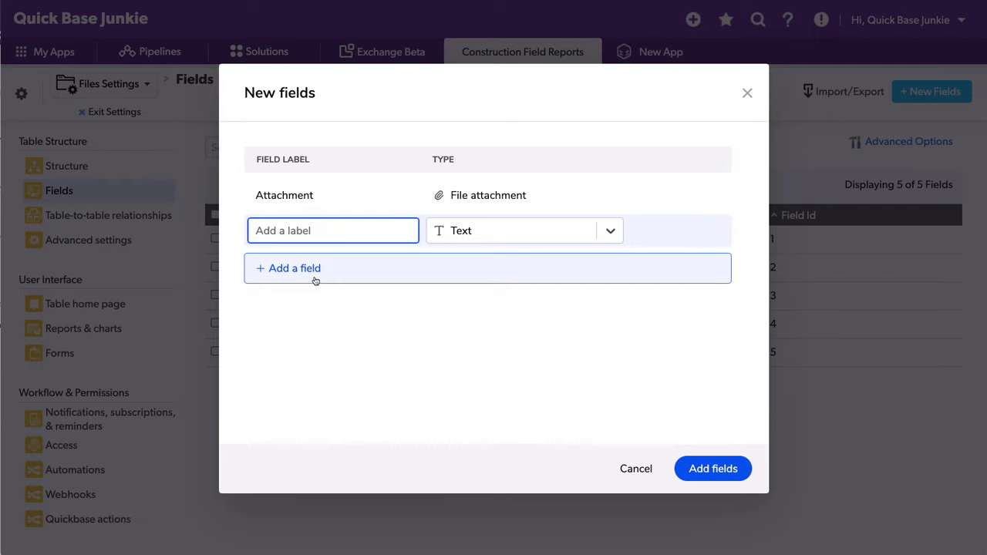
left_click(708, 468)
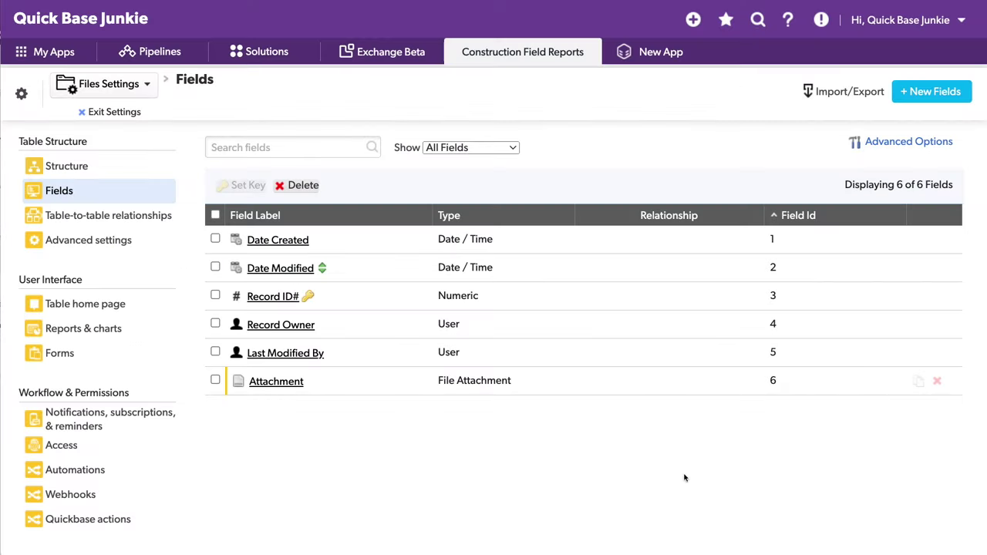
Create a table-to-table relationship in which one Field Report has many Files, without any lookup fields
left_click(168, 219)
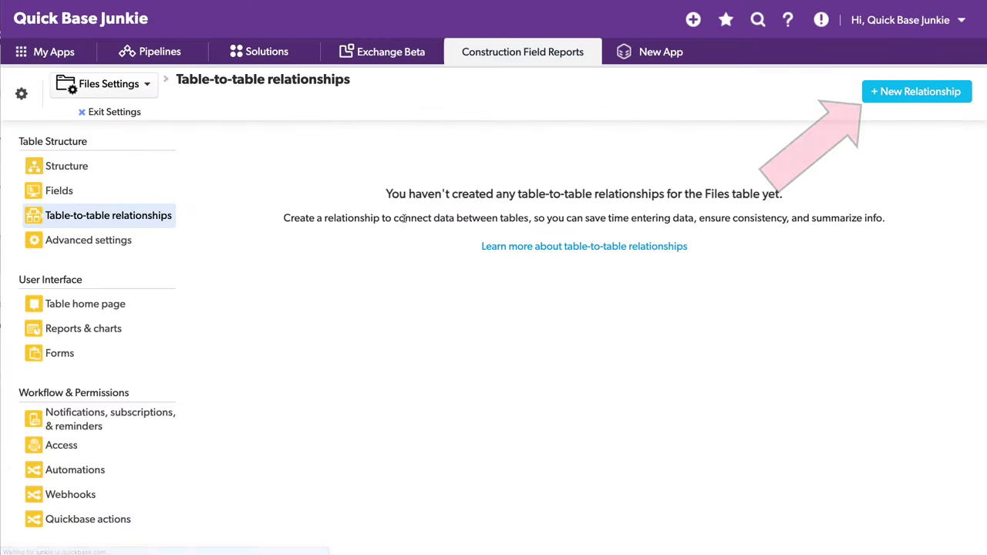
left_click(907, 98)
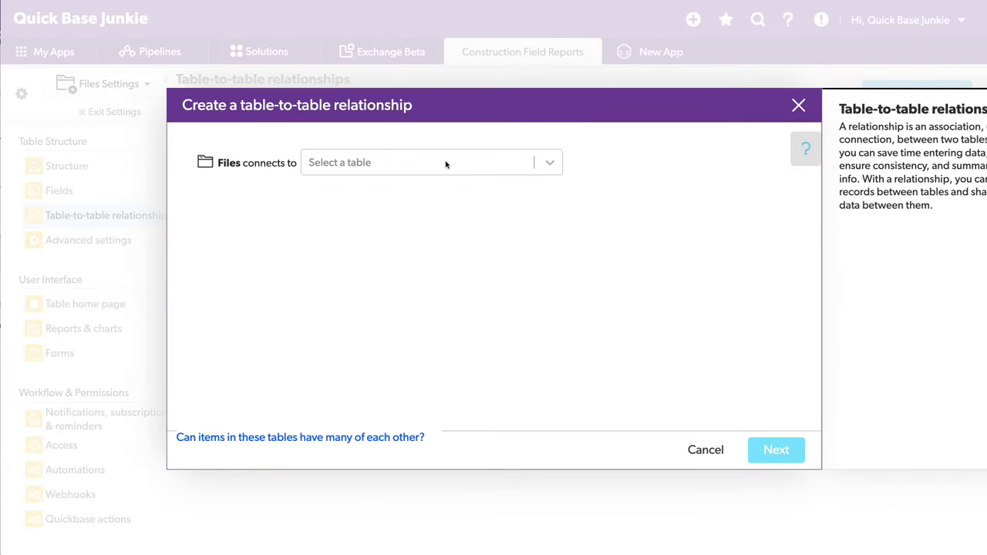
left_click(438, 162)
left_click(371, 250)
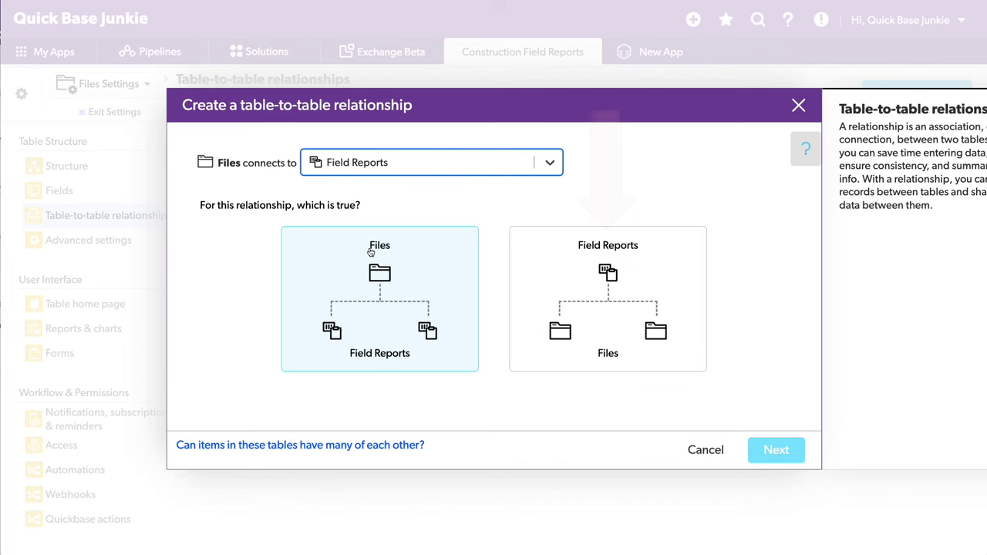
left_click(605, 266)
left_click(779, 448)
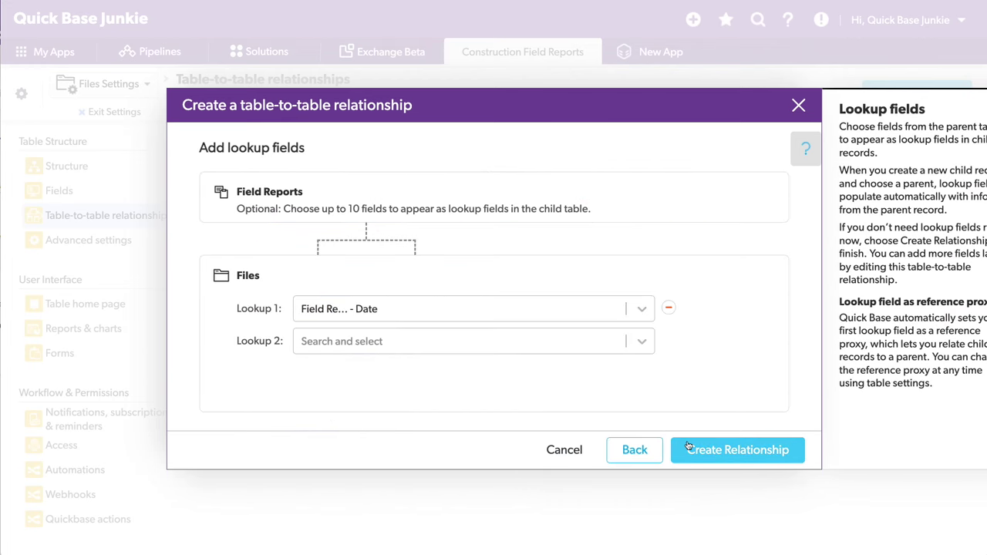
left_click(668, 308)
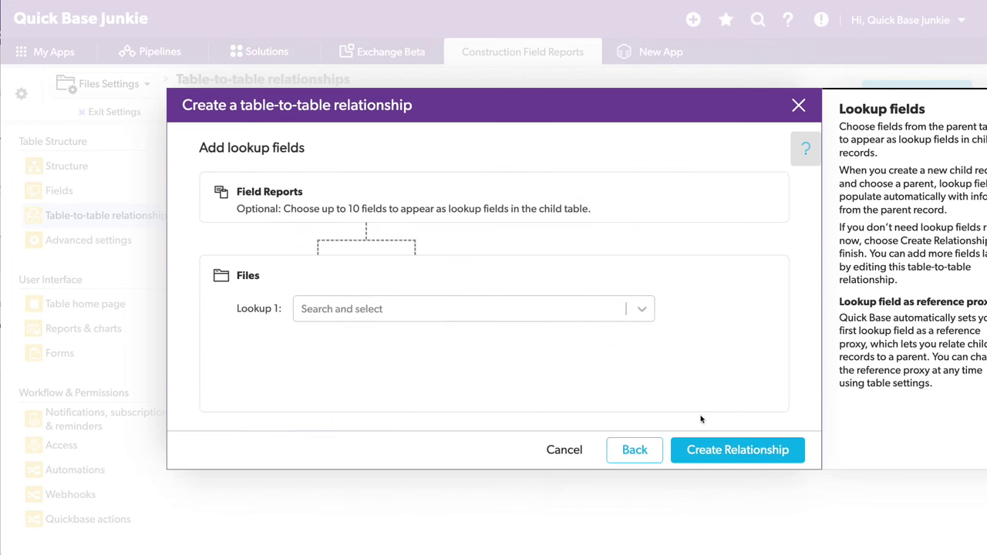
left_click(754, 453)
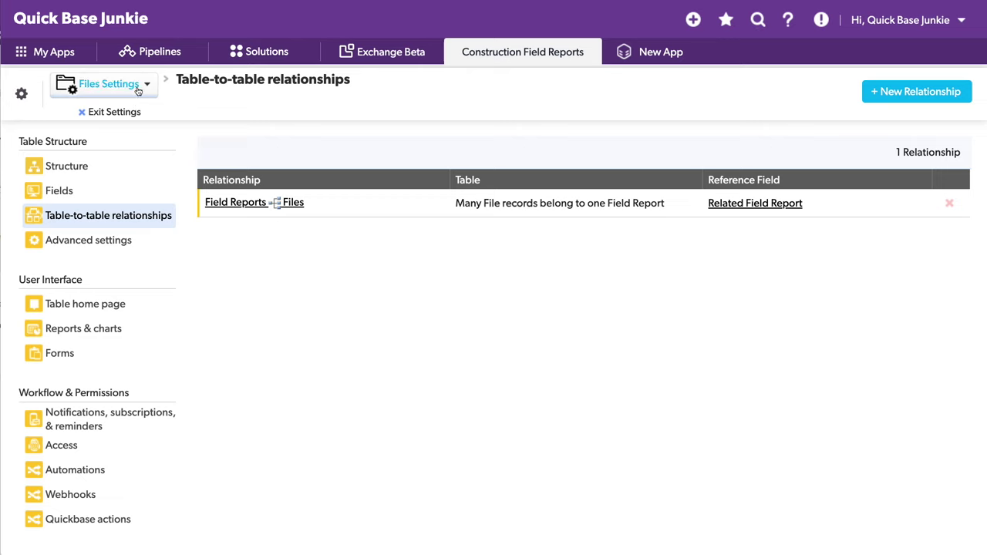
Start installing the File Manager plugin from the app's settings and title it File Manager
left_click(112, 85)
left_click(132, 118)
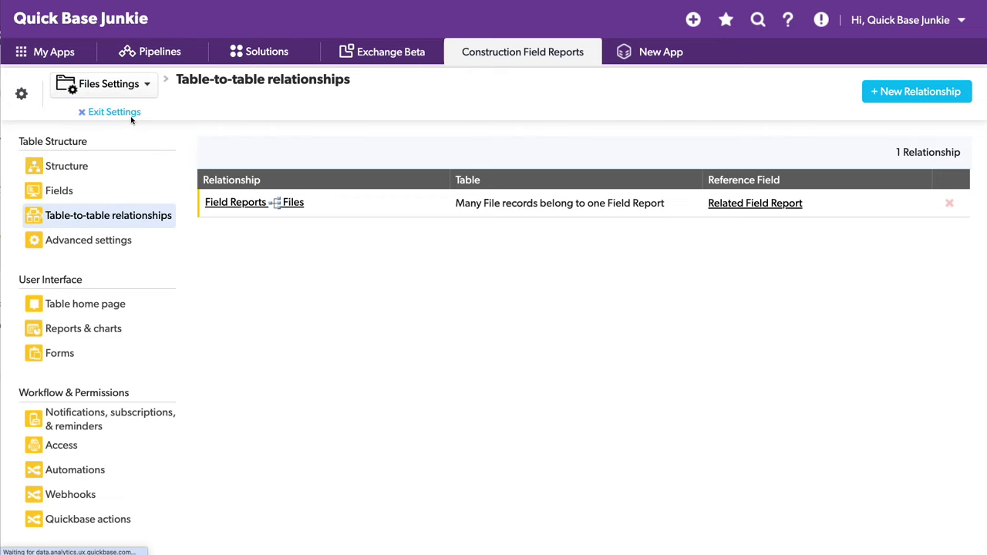
scroll(764, 324, "down", 3)
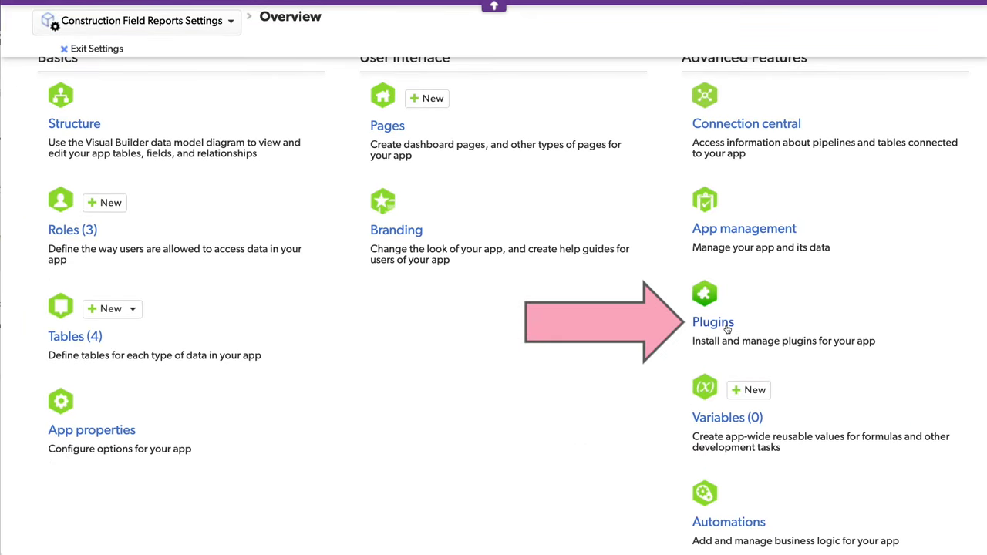
left_click(727, 329)
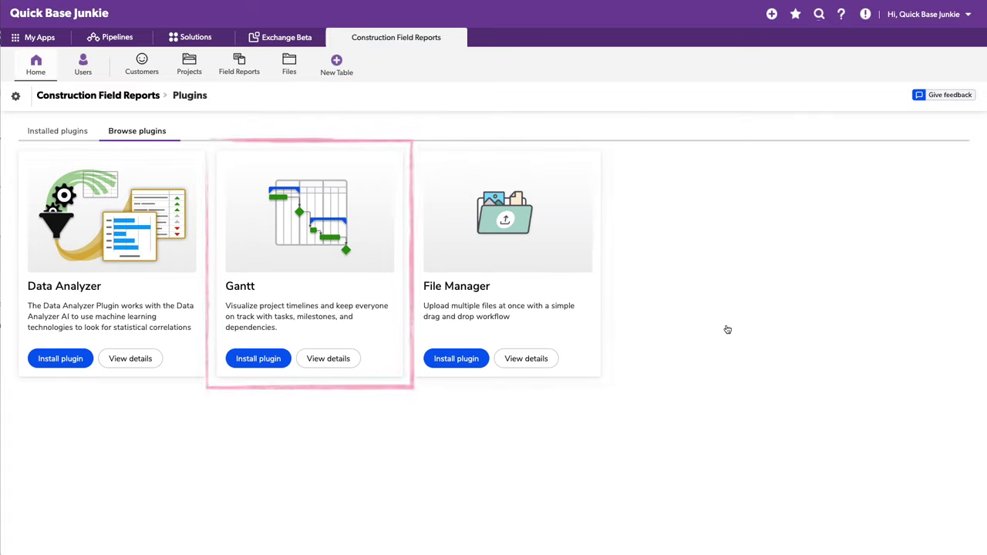
left_click(455, 361)
scroll(199, 267, "down", 1)
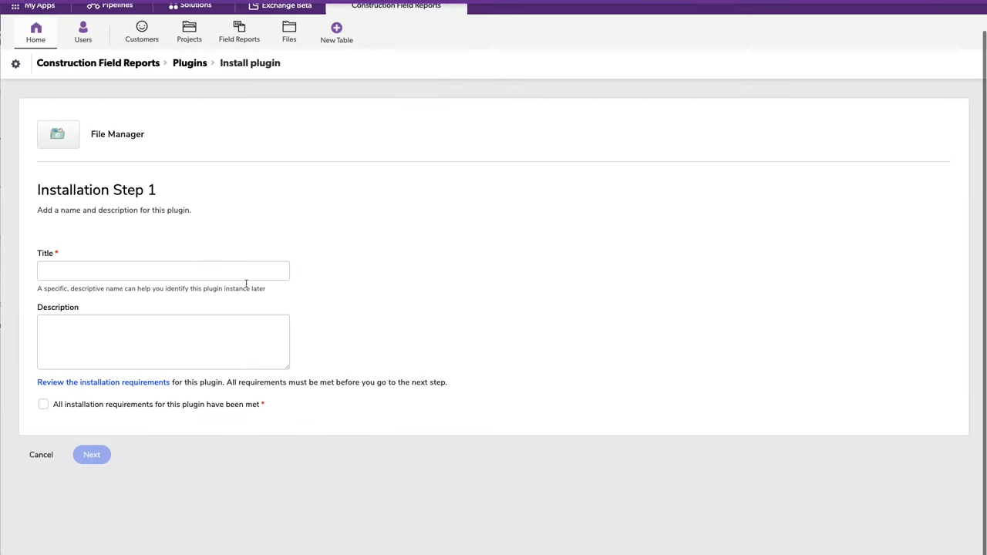
left_click(199, 267)
type("File Manager")
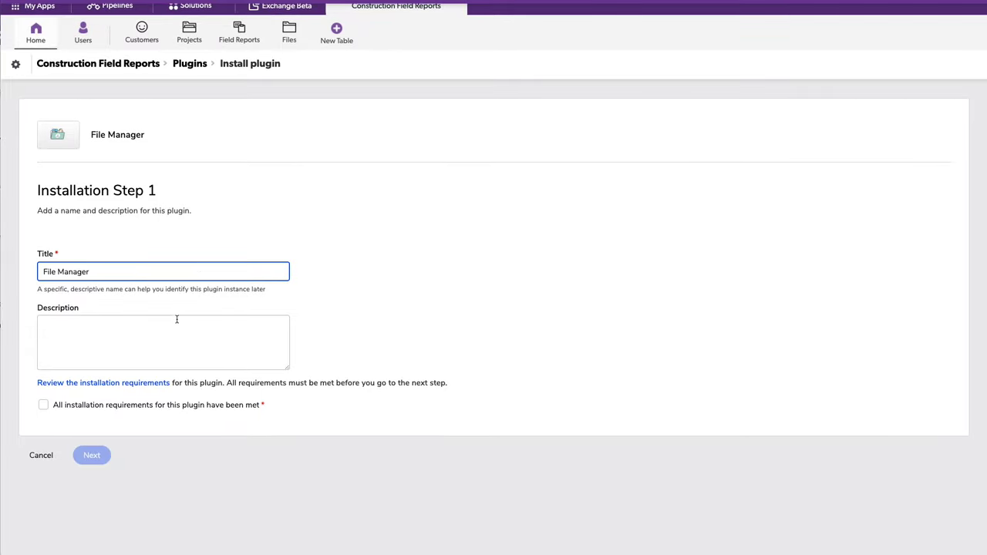
Review the File Manager plugin's installation requirements, confirm that all are met and proceed with the installation
left_click(139, 384)
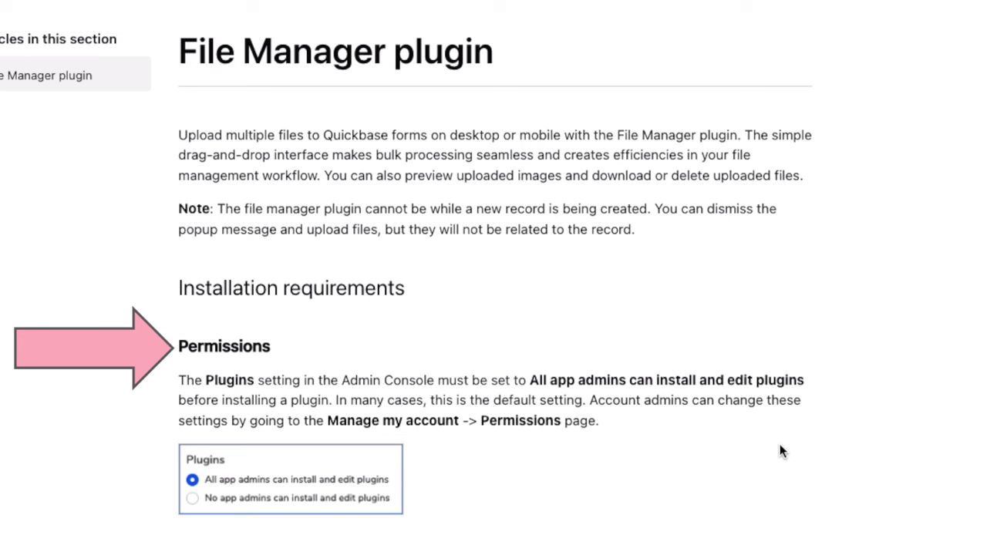
scroll(780, 451, "down", 5)
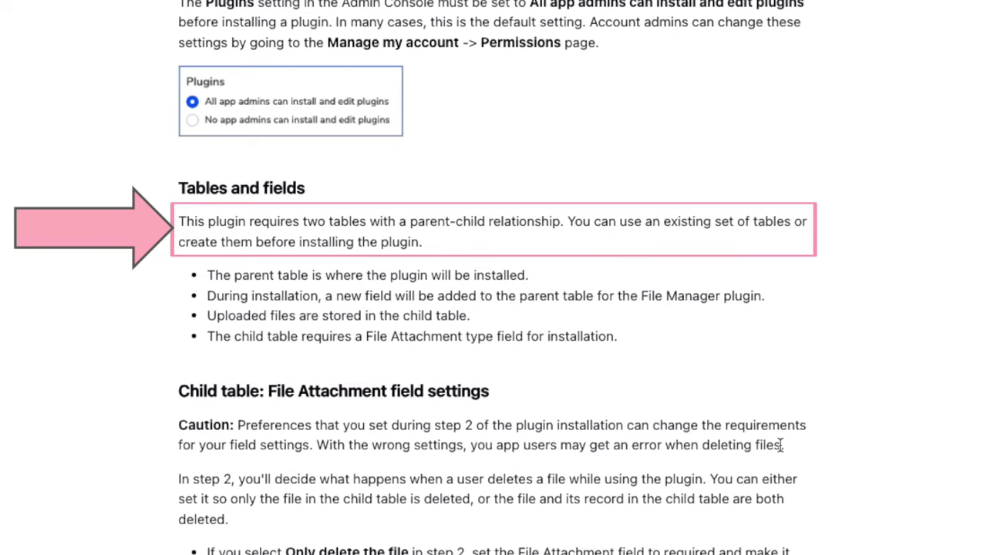
scroll(781, 445, "down", 3)
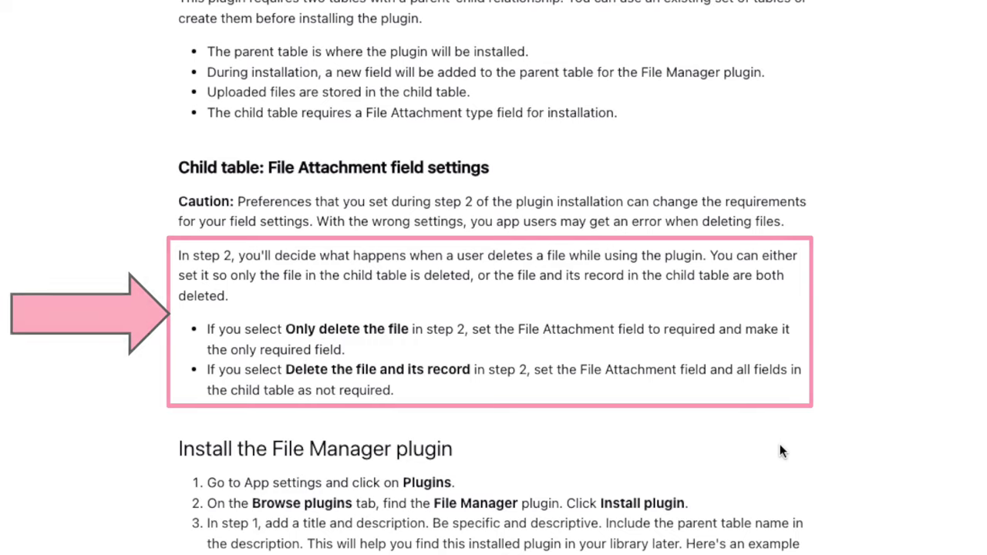
scroll(780, 451, "down", 3)
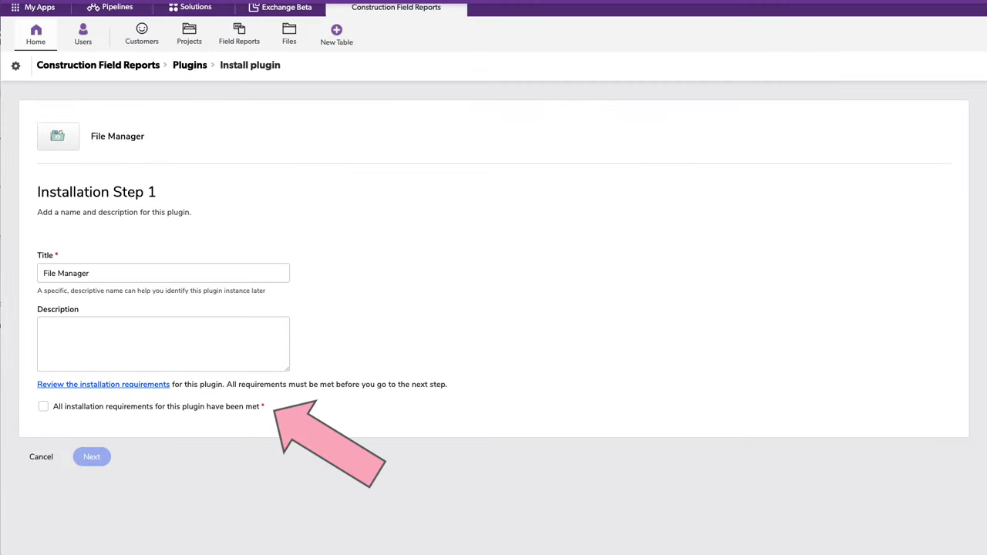
left_click(43, 407)
left_click(96, 462)
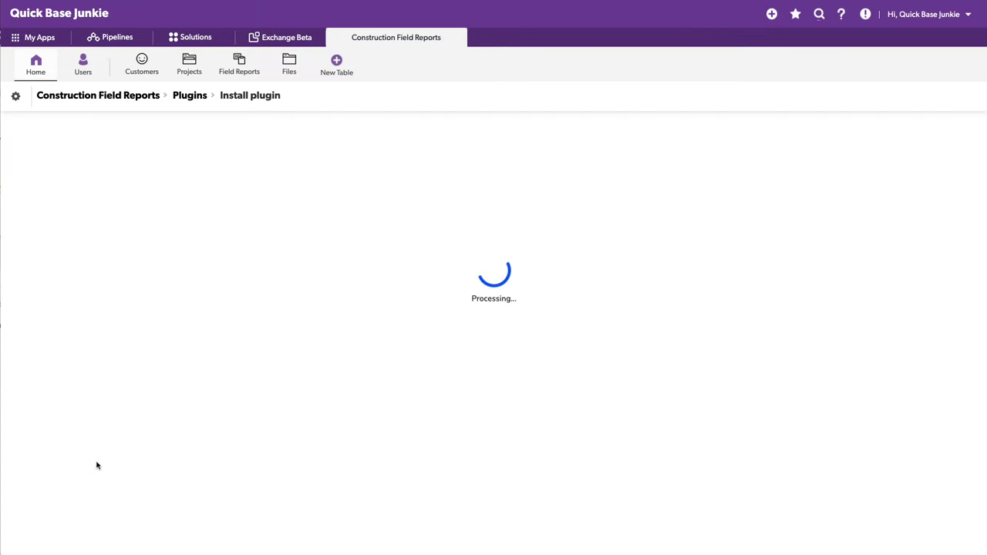
In the file upload settings, set the handling of deleted files to Only delete the file
scroll(518, 315, "down", 1)
scroll(518, 314, "down", 3)
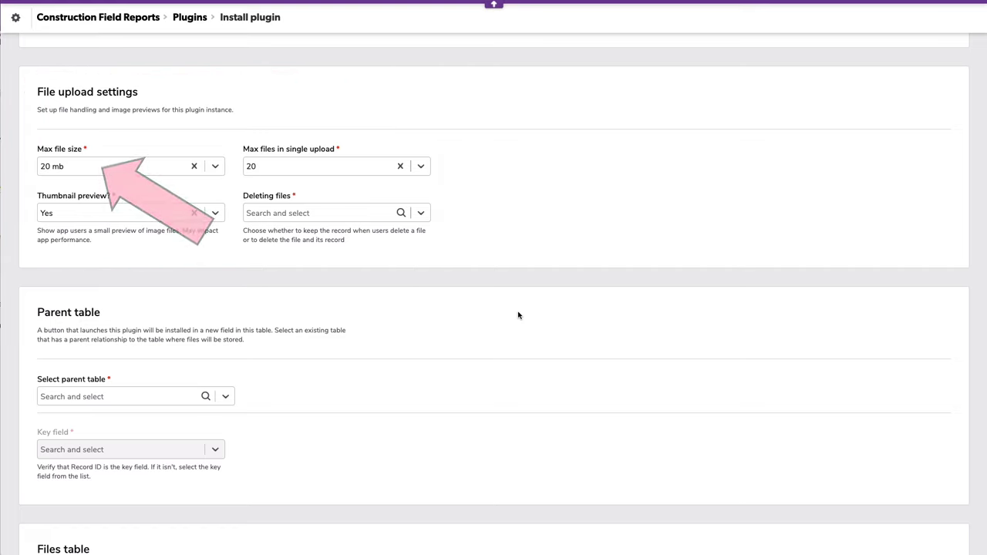
left_click(428, 166)
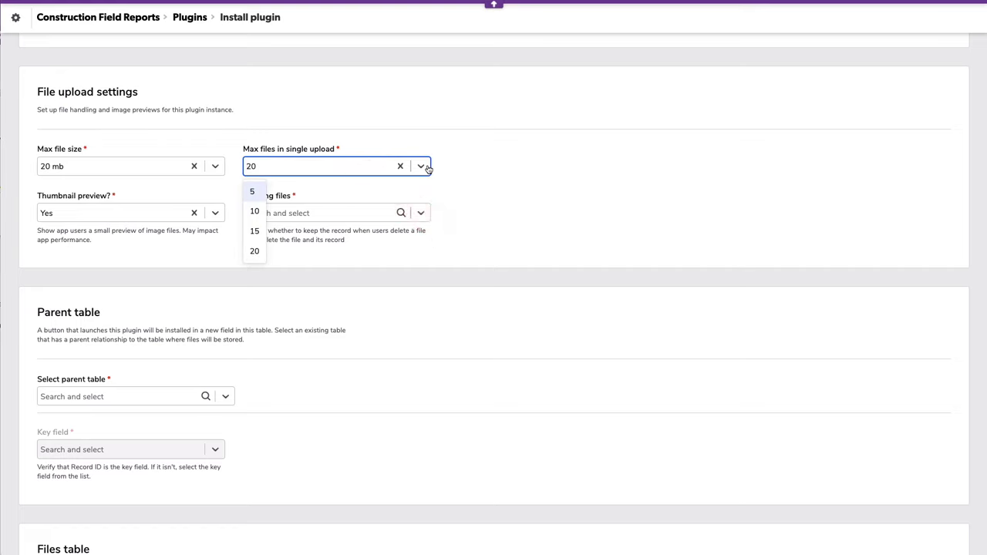
left_click(96, 225)
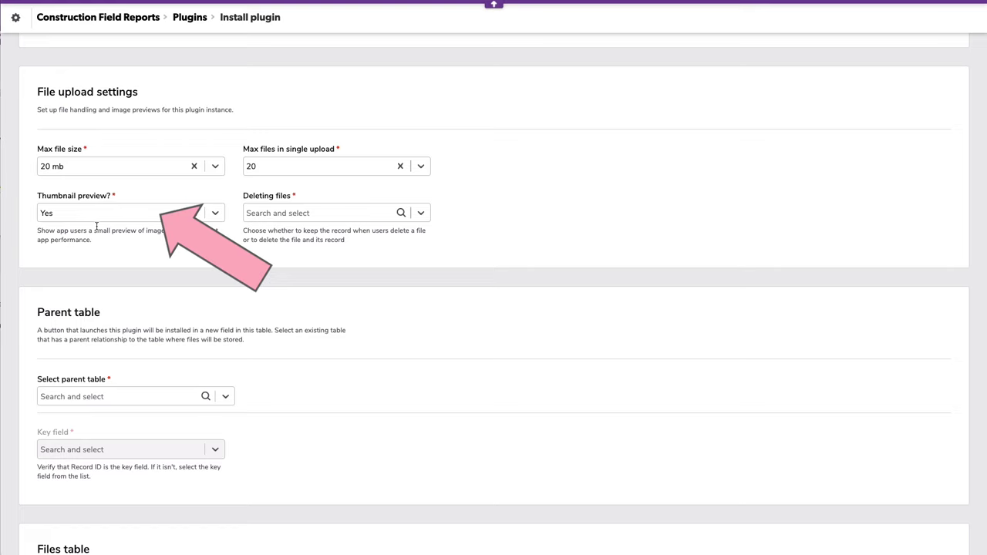
left_click(301, 216)
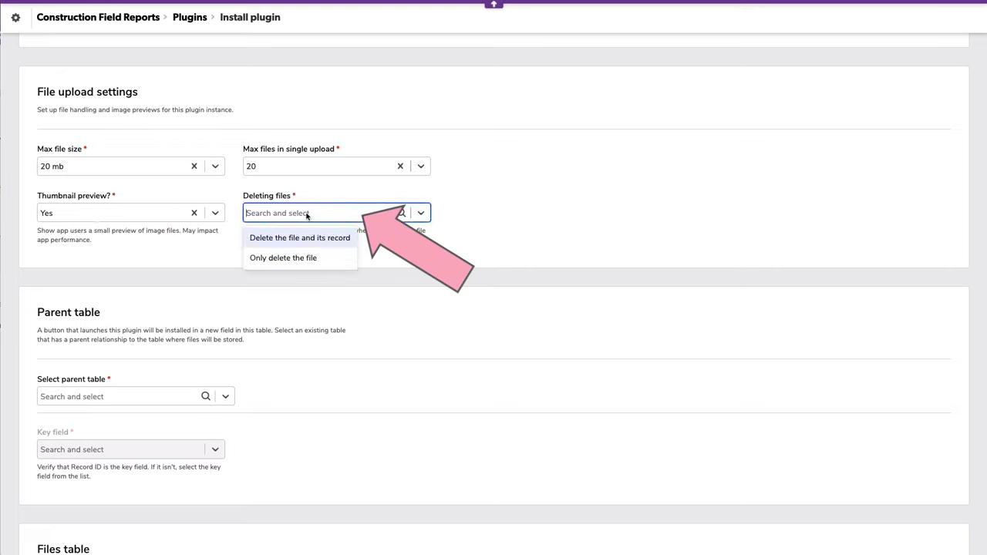
left_click(322, 259)
Choose Field Reports as the plugin's parent table
scroll(322, 262, "down", 2)
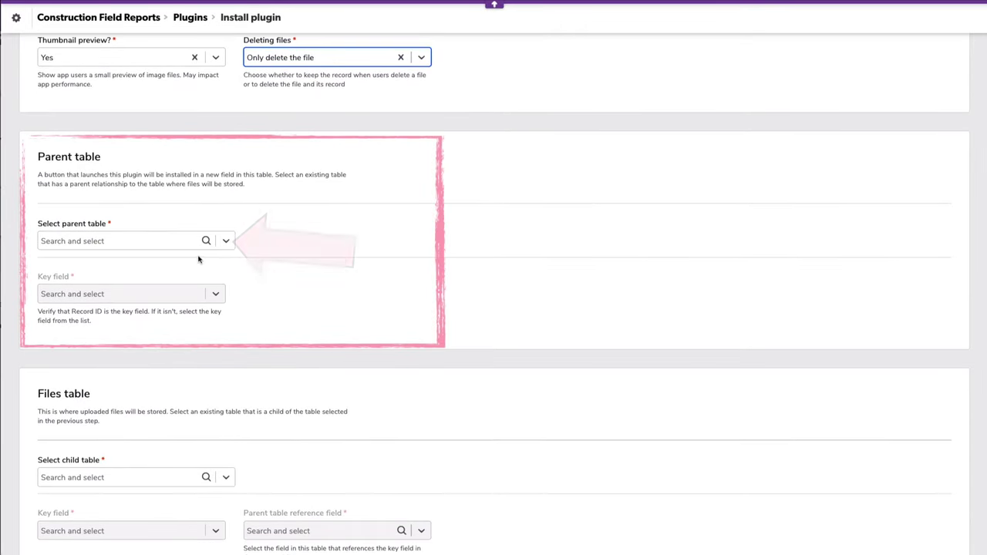
left_click(188, 244)
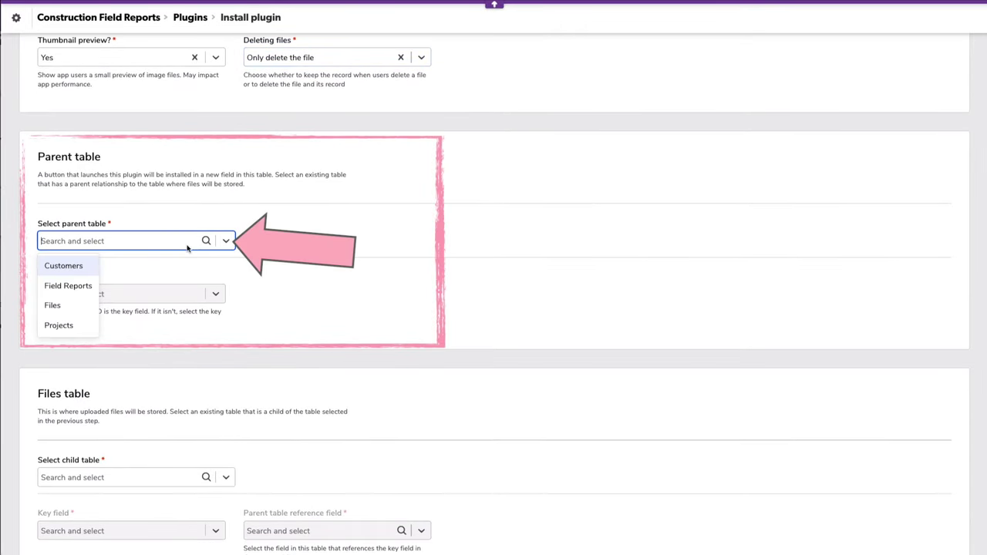
left_click(78, 293)
Choose Files as the child table and Related Field Report as its parent table reference field
scroll(375, 286, "down", 2)
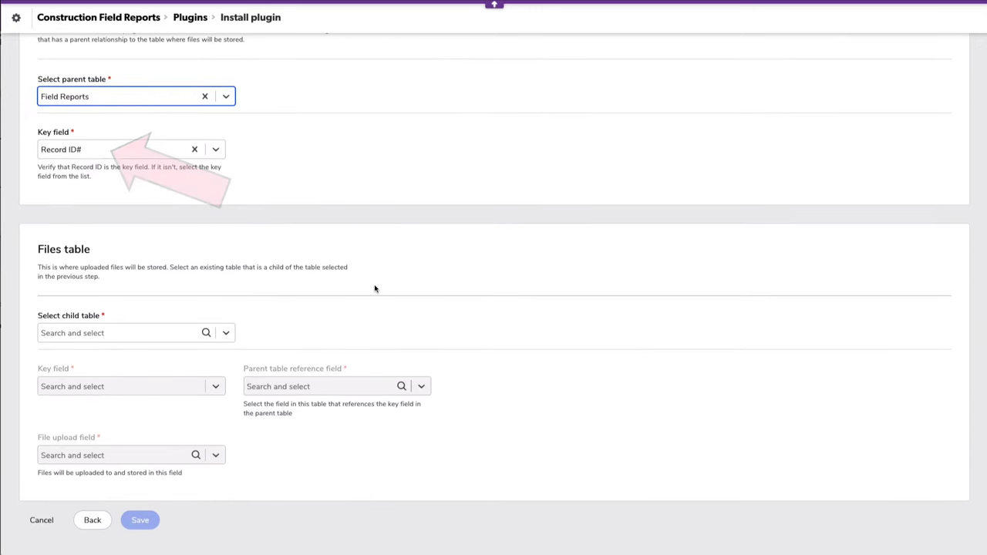
left_click(110, 333)
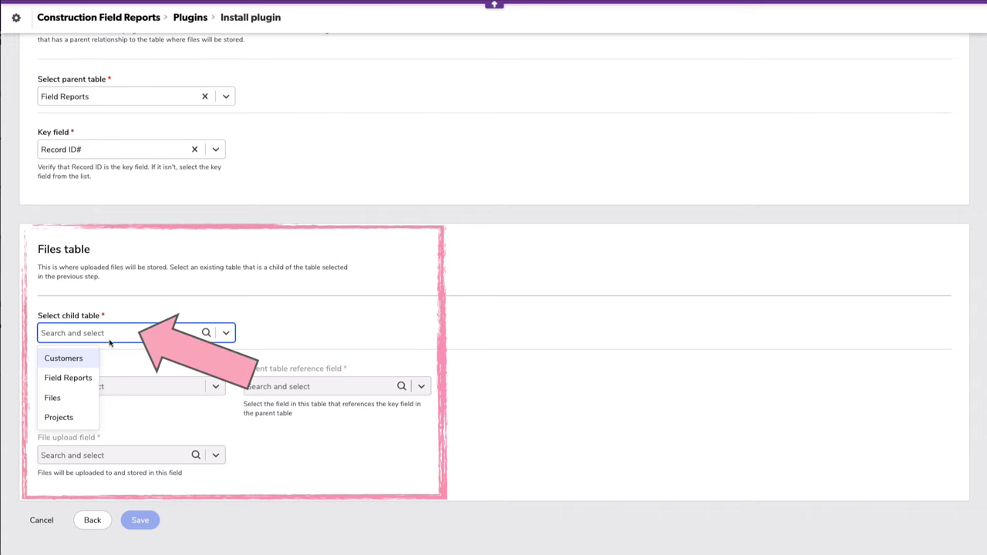
left_click(77, 398)
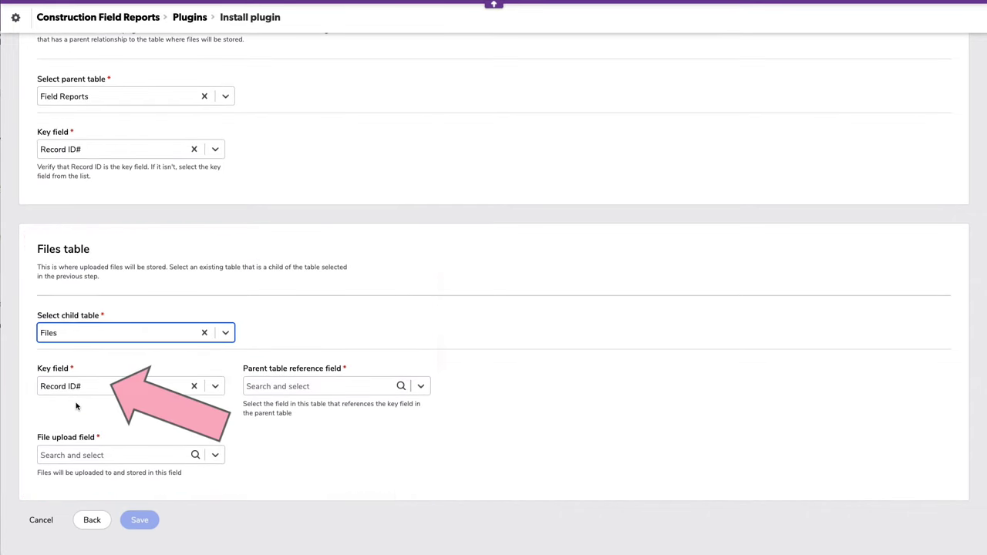
left_click(363, 385)
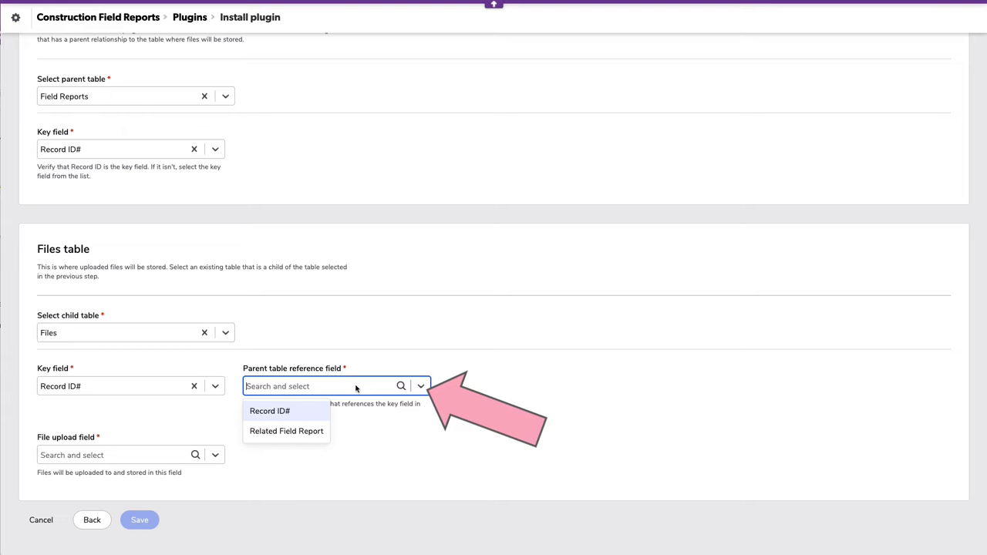
left_click(284, 435)
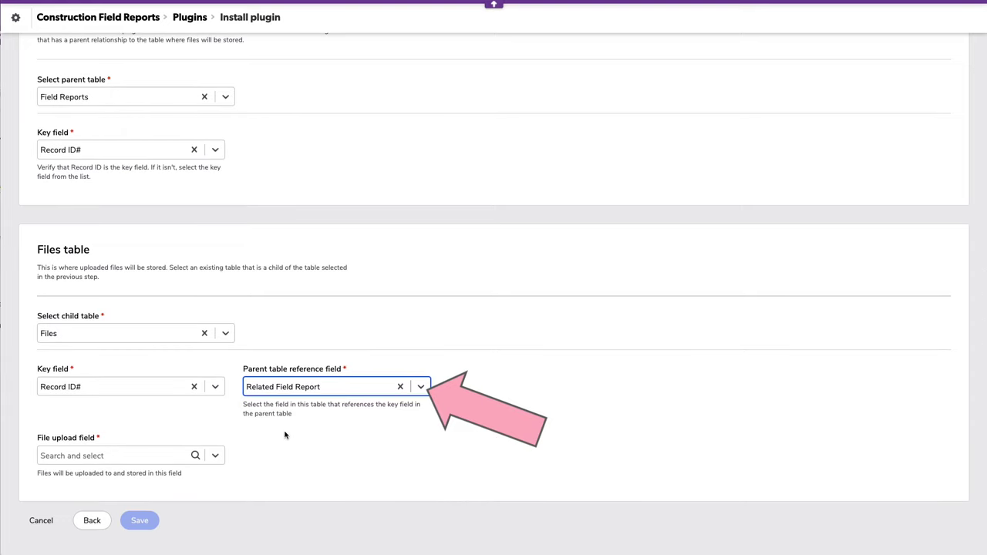
Set Attachment as the Files table's file upload field, save the plugin configuration and dismiss the plugin details
left_click(170, 453)
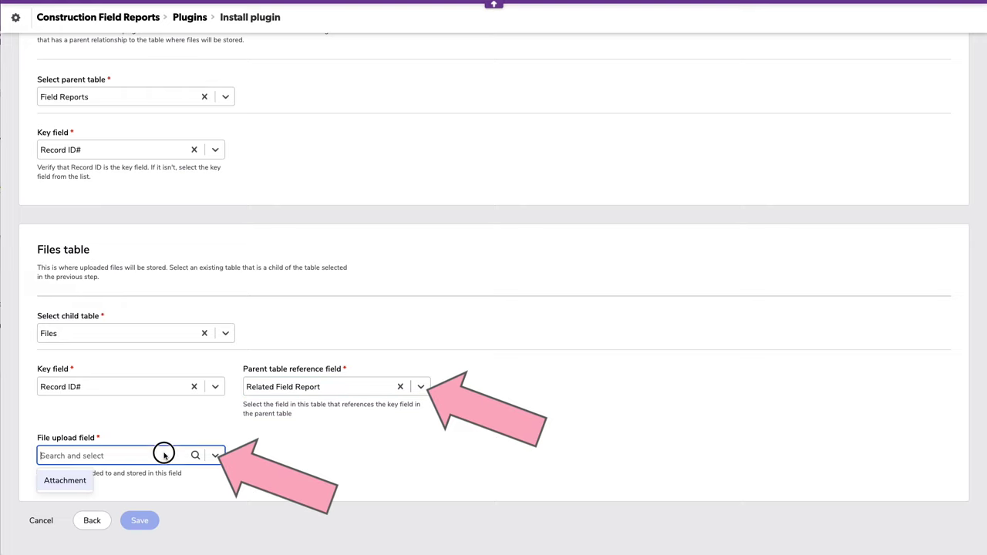
left_click(78, 480)
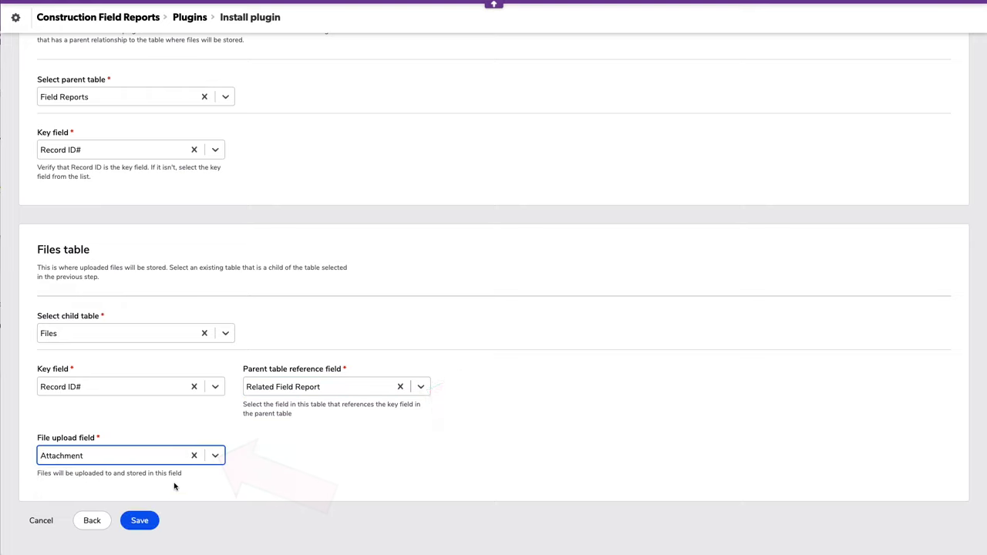
left_click(139, 522)
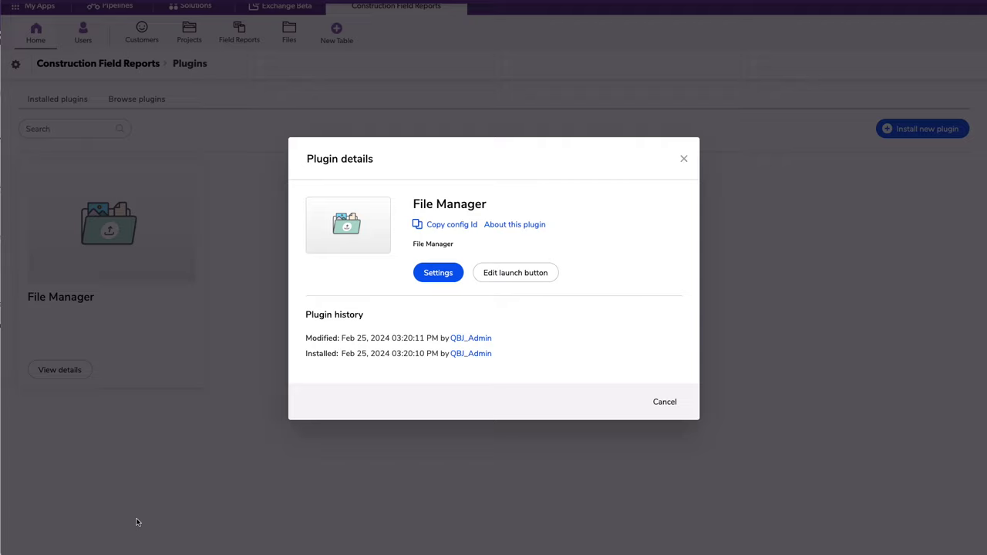
left_click(684, 159)
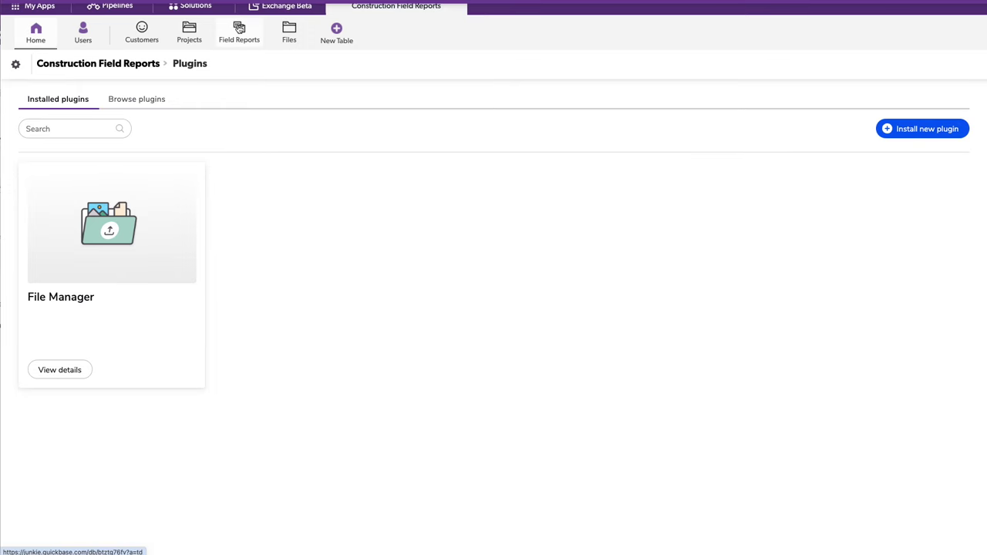
Open the first Field Report for editing and upload IMG_3284.jpeg through IMG_3287.jpeg with the embedded File Manager
left_click(239, 32)
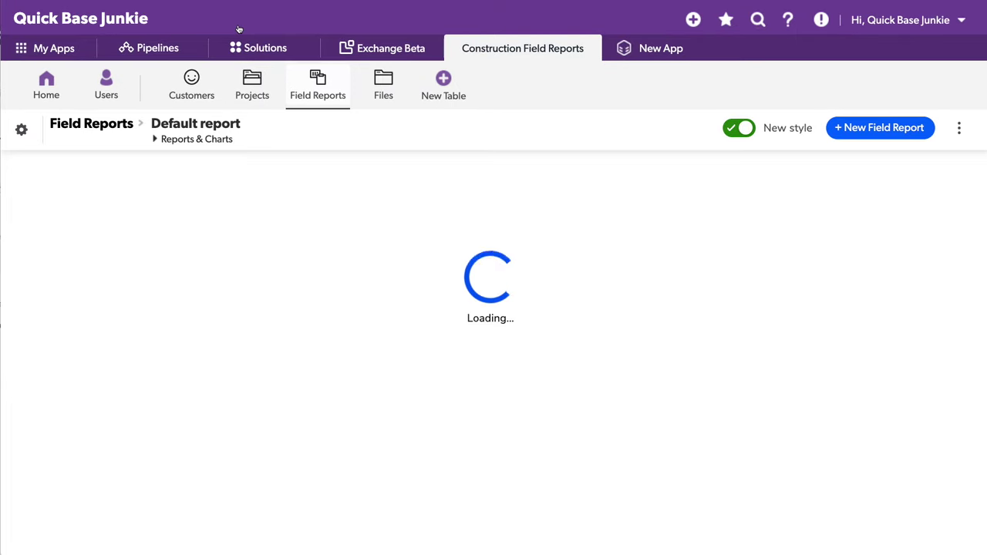
left_click(53, 245)
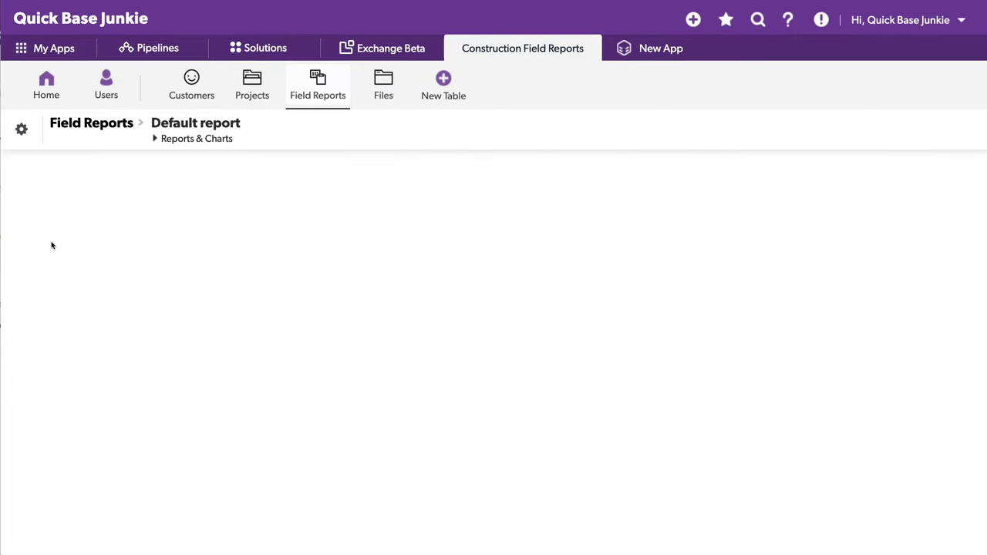
scroll(359, 285, "down", 10)
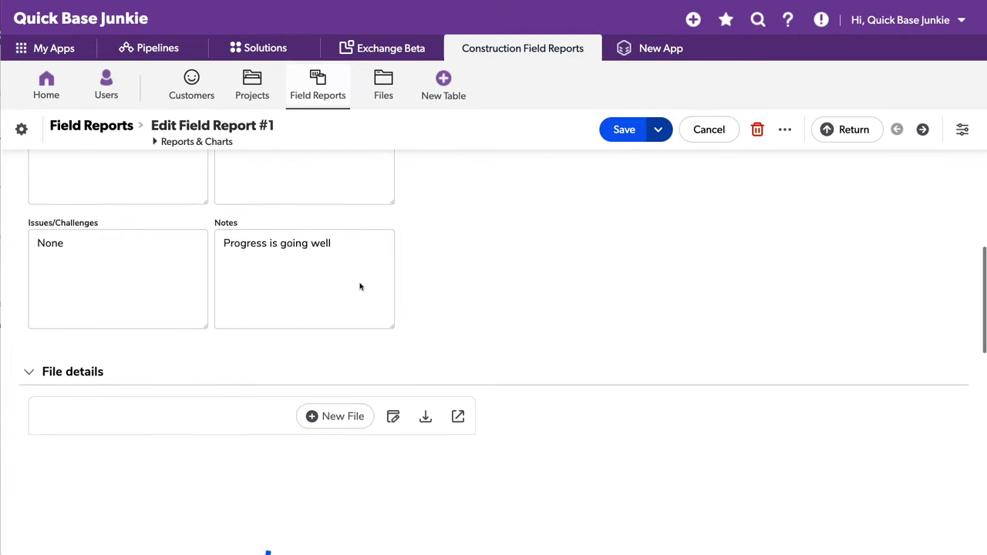
scroll(491, 364, "down", 6)
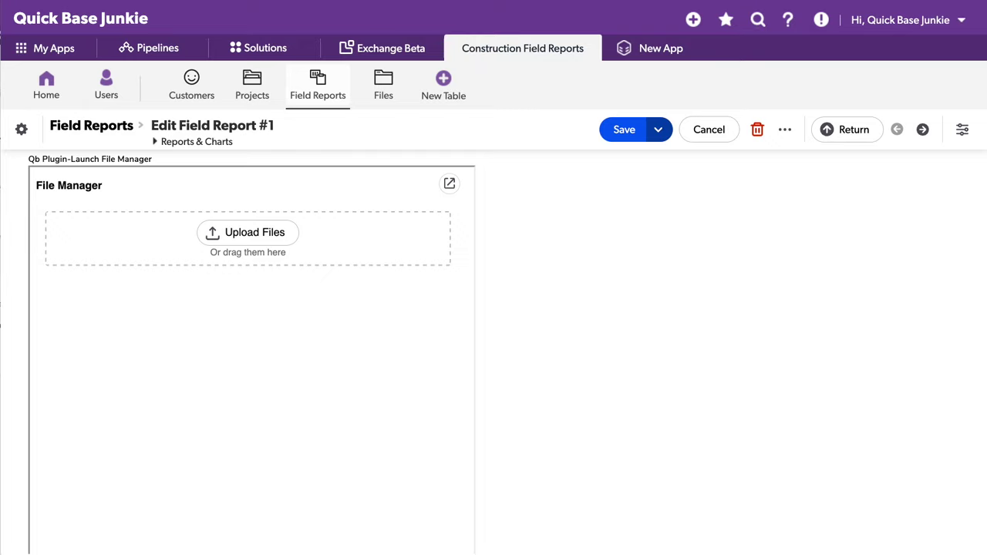
left_click_drag(214, 144, 283, 236)
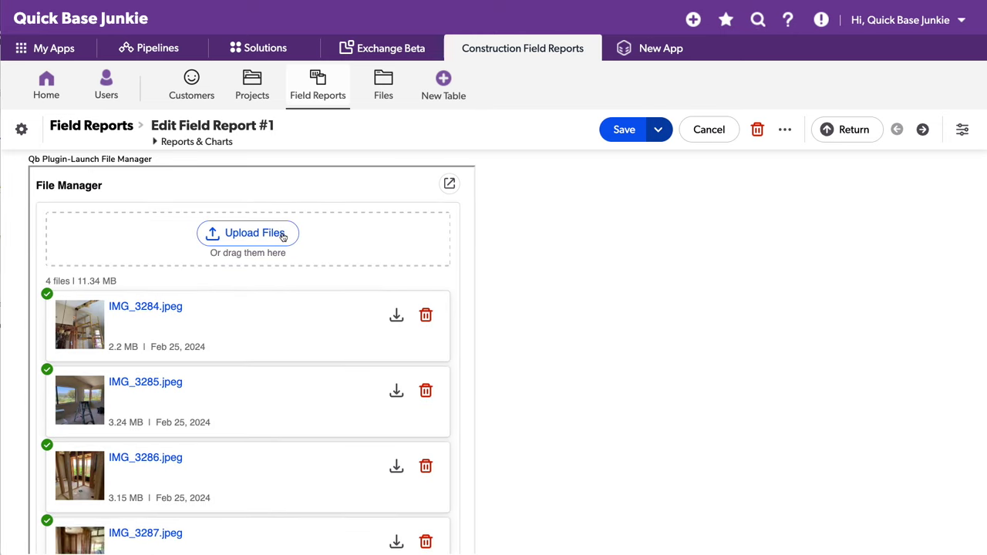
scroll(628, 258, "down", 2)
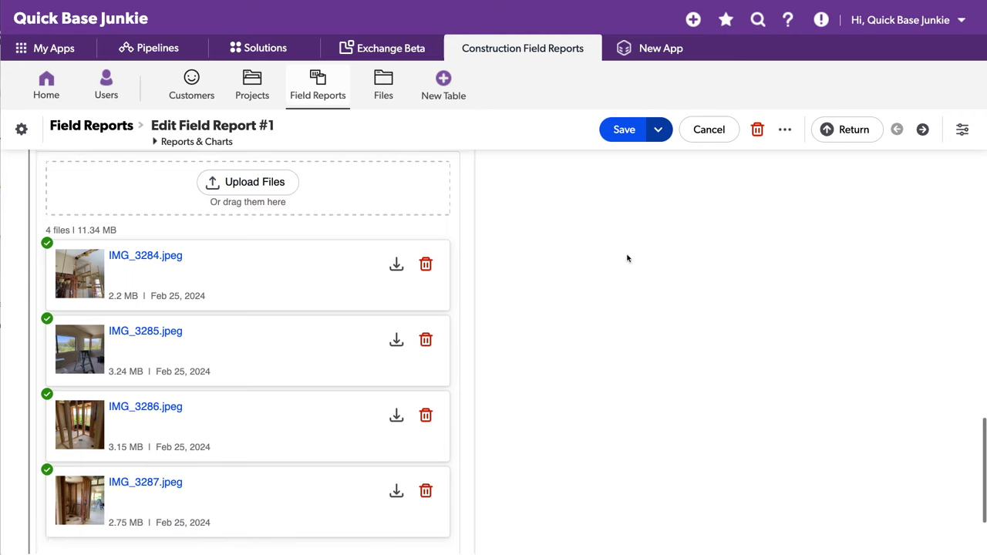
scroll(628, 258, "up", 3)
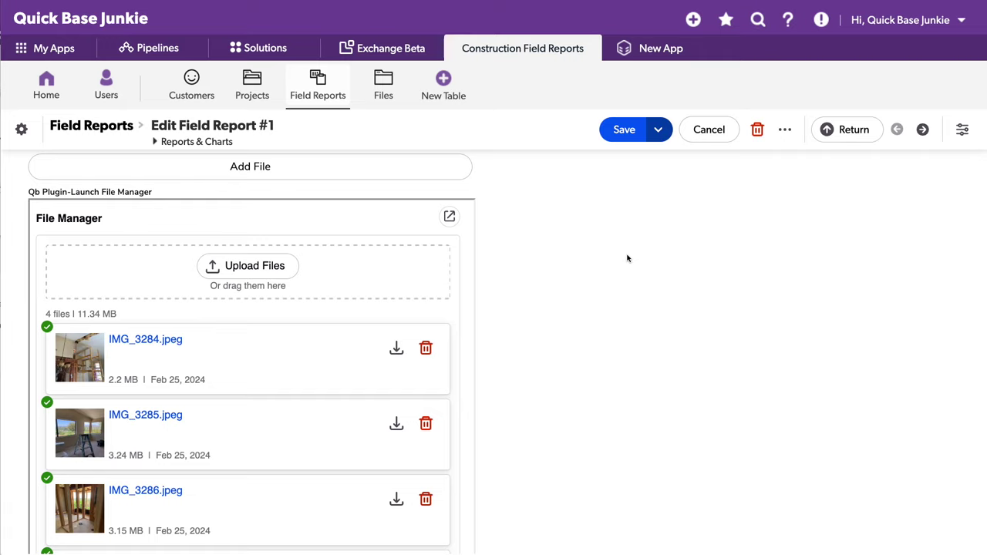
Examine the formula and display options of the Qb Plugin-Launch File Manager field, leaving its settings without changes
left_click(123, 192)
left_click(179, 246)
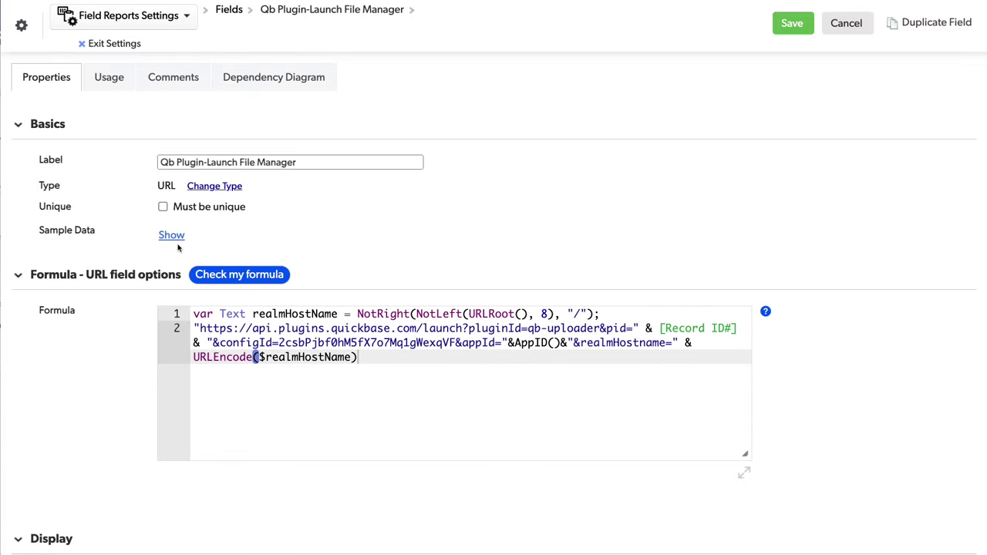
scroll(893, 256, "down", 5)
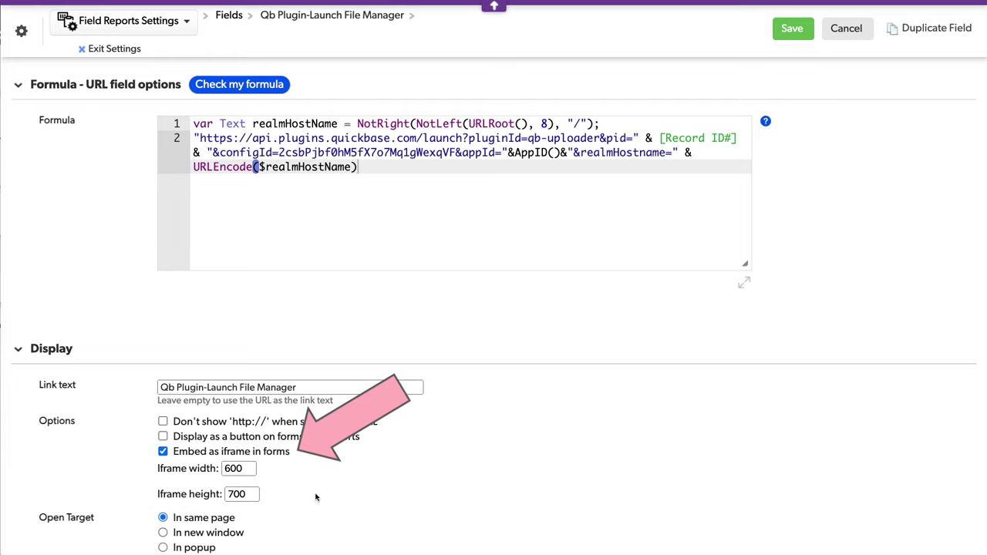
scroll(845, 398, "up", 1)
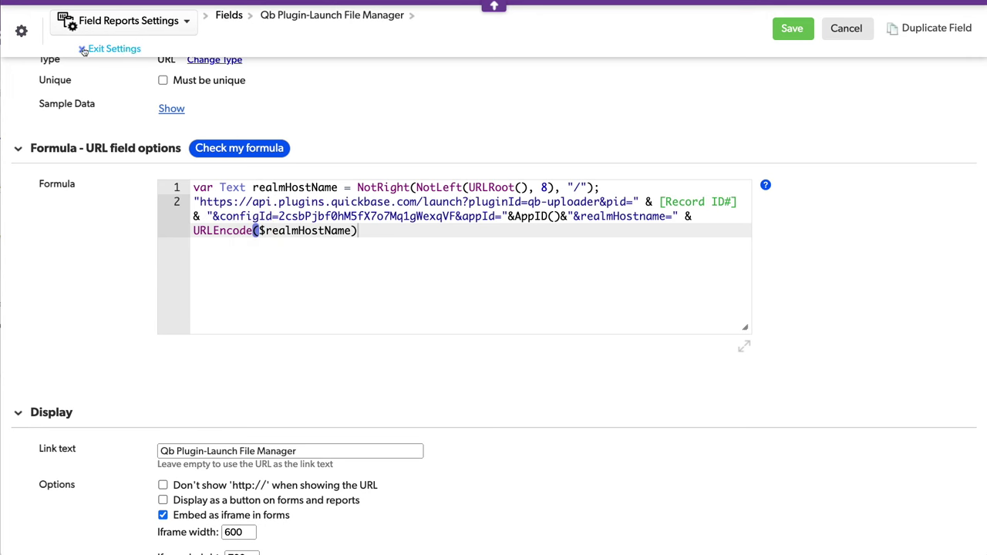
left_click(122, 47)
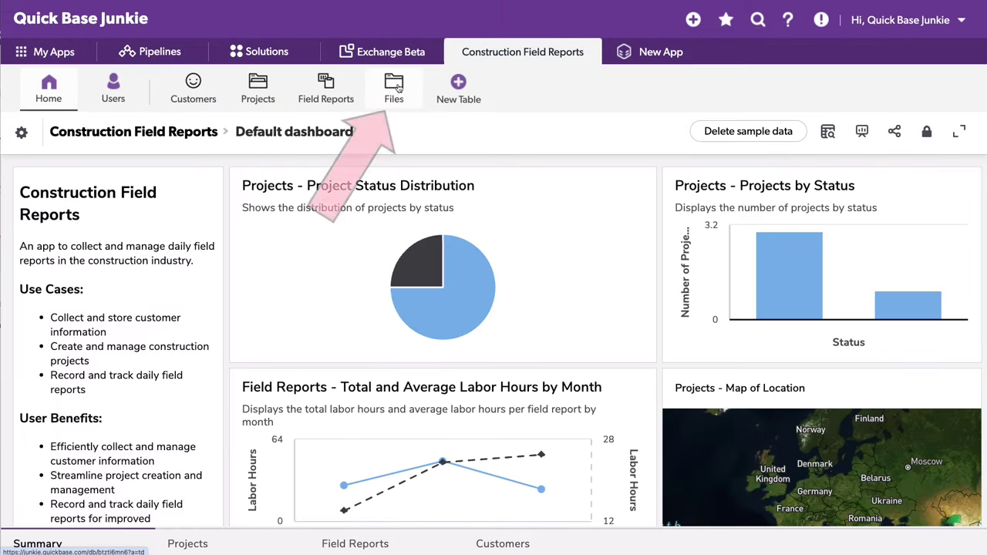
Check the Files table for the uploaded images and reopen the first Field Report for editing
left_click(396, 87)
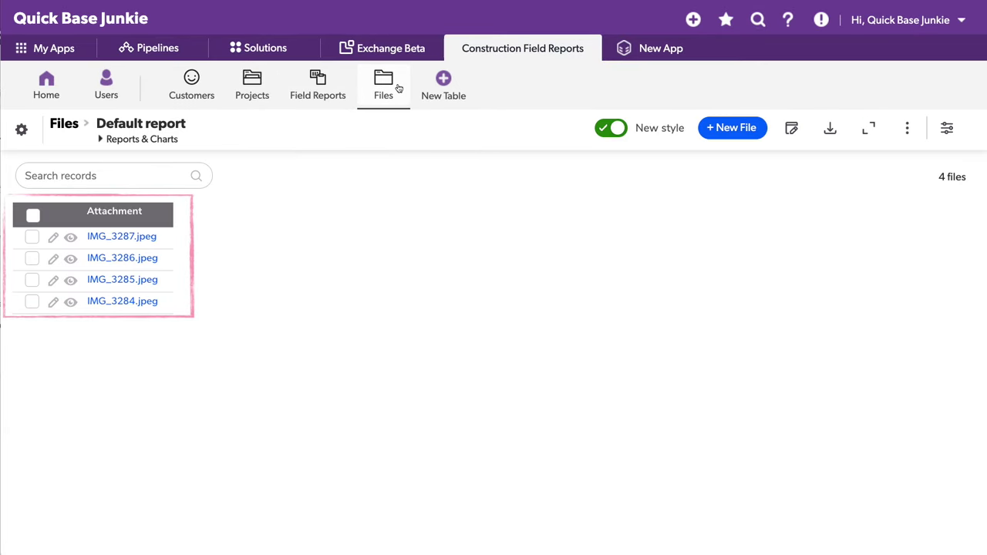
left_click(313, 84)
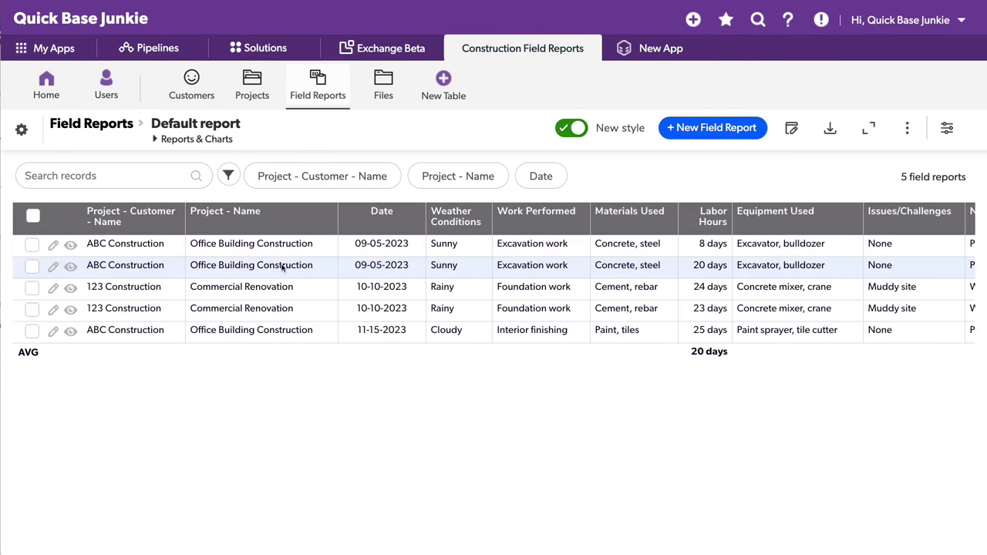
left_click(53, 243)
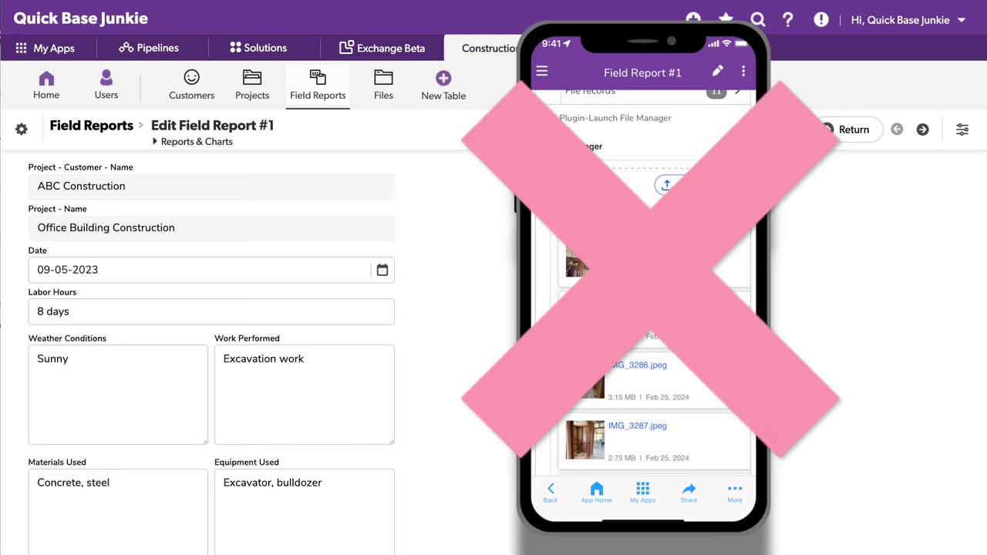
Go to the forms in the Field Reports table settings and open Field Reports Main Form
left_click(22, 130)
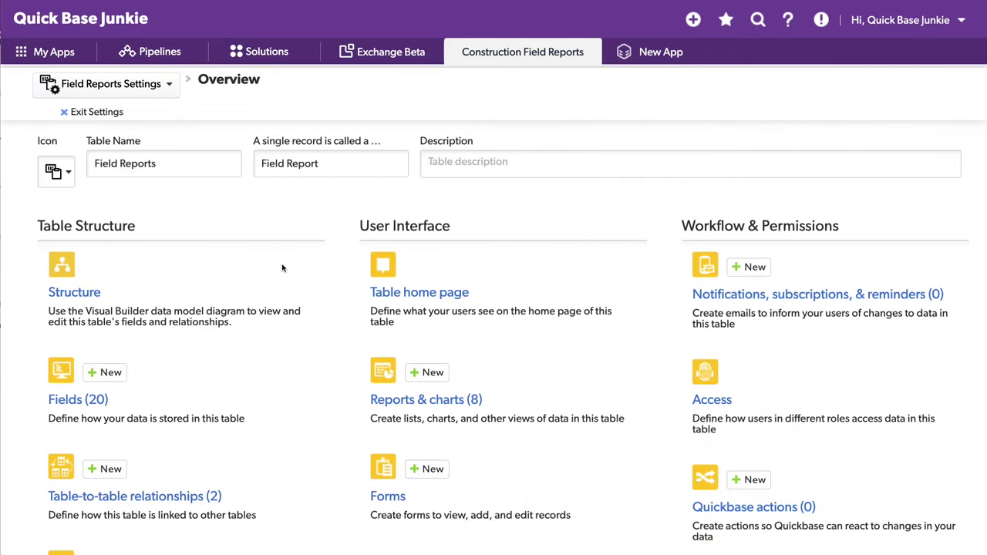
scroll(564, 345, "down", 1)
scroll(563, 345, "down", 1)
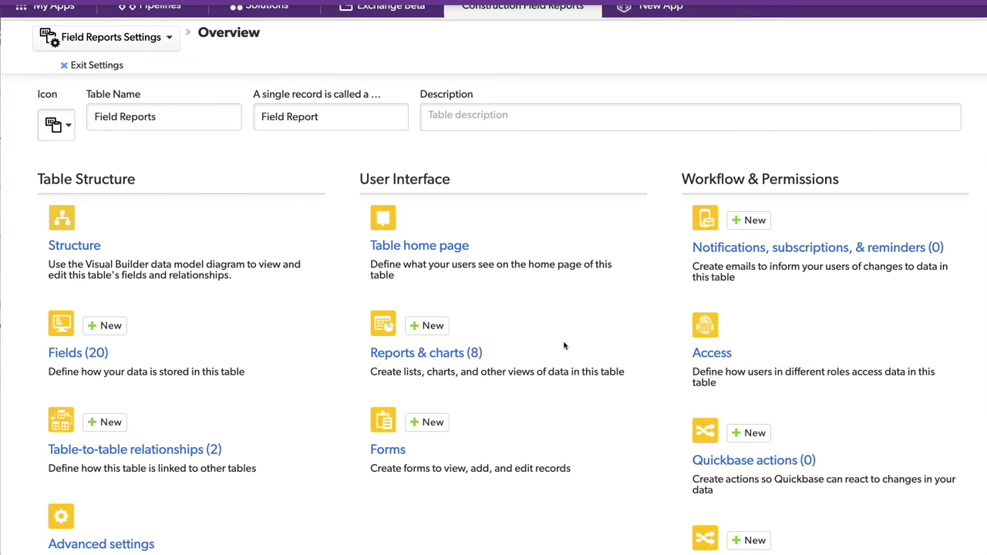
scroll(563, 345, "down", 3)
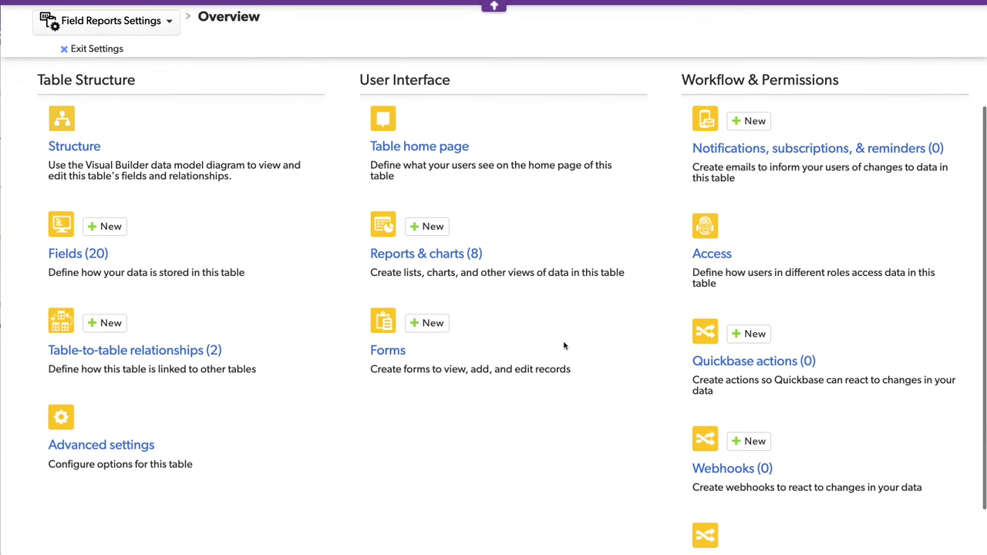
left_click(377, 356)
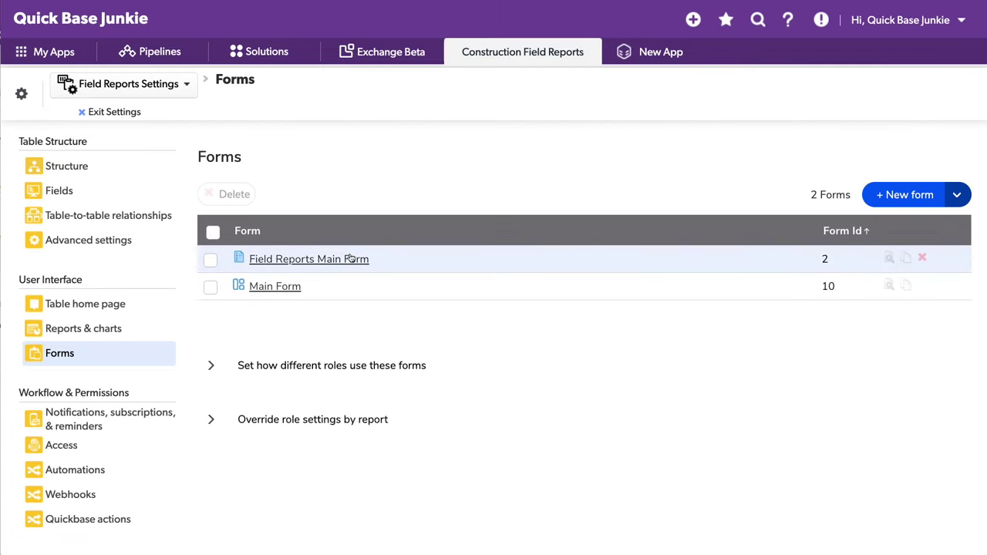
left_click(351, 259)
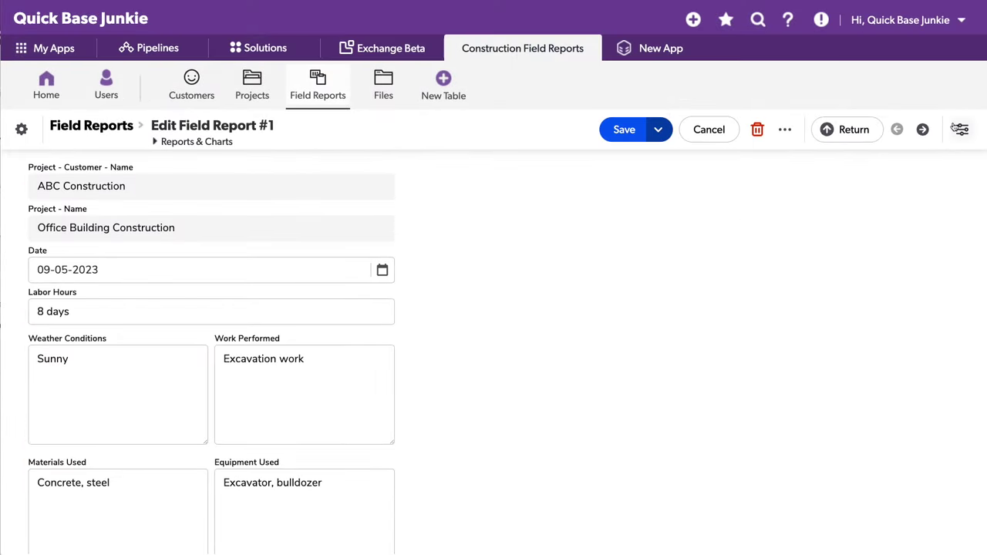
In the Field Report's Main Form design, move the Qb Plugin-Launch File Manager field into a second column beside the project details
left_click(963, 130)
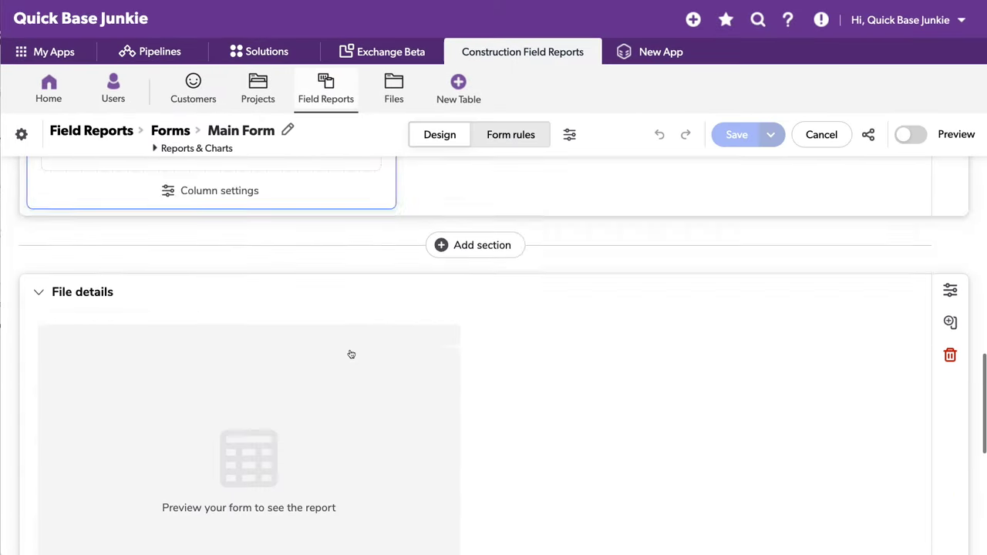
scroll(351, 354, "down", 5)
left_click_drag(245, 312, 637, 231)
In the File Manager launch field's settings, turn off iframe embedding in forms, set the open target to In new window and save
left_click(452, 351)
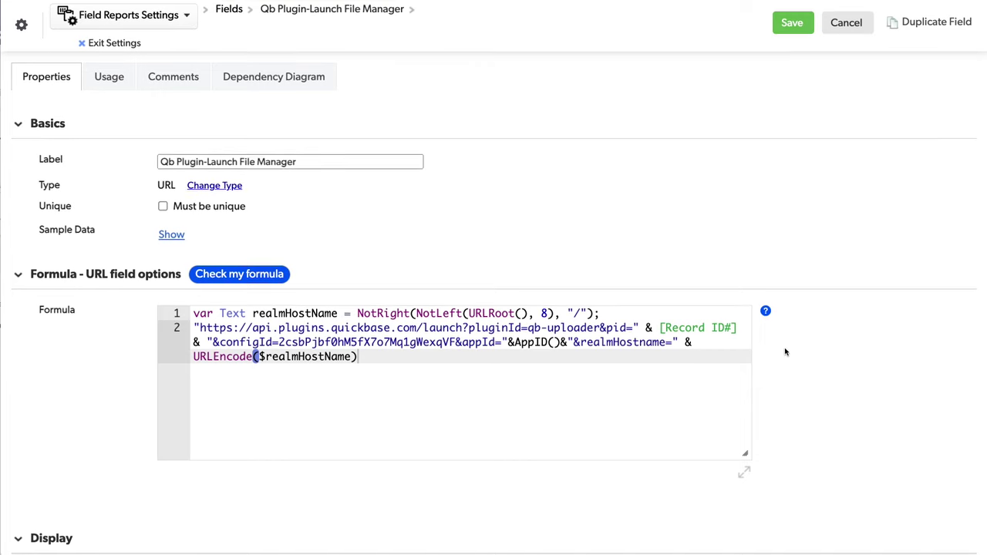
scroll(785, 352, "down", 3)
scroll(785, 351, "down", 2)
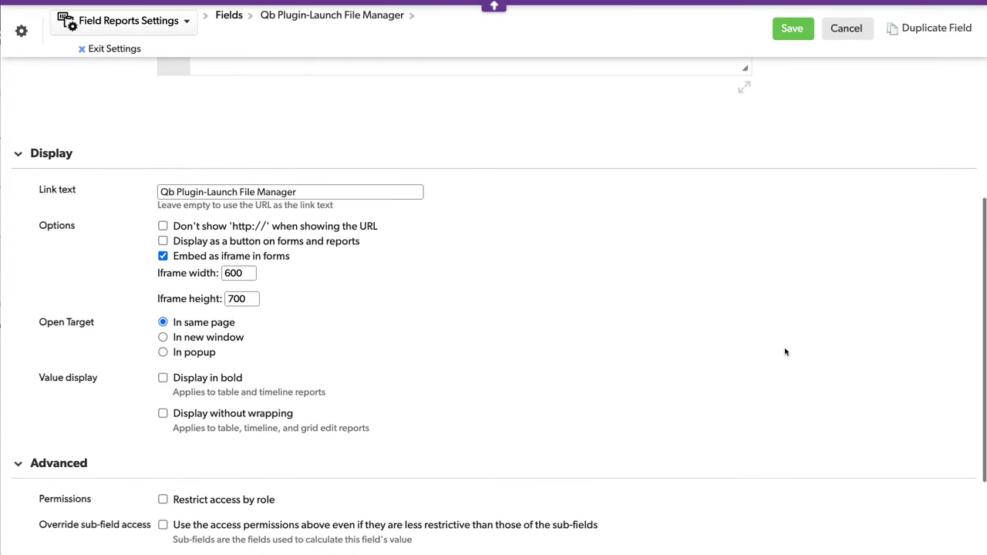
left_click(162, 256)
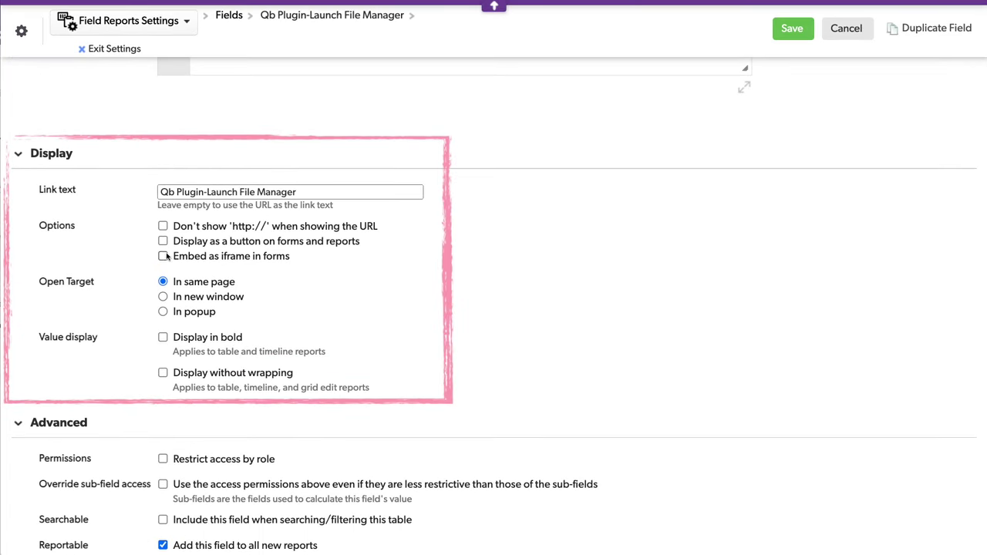
left_click(161, 298)
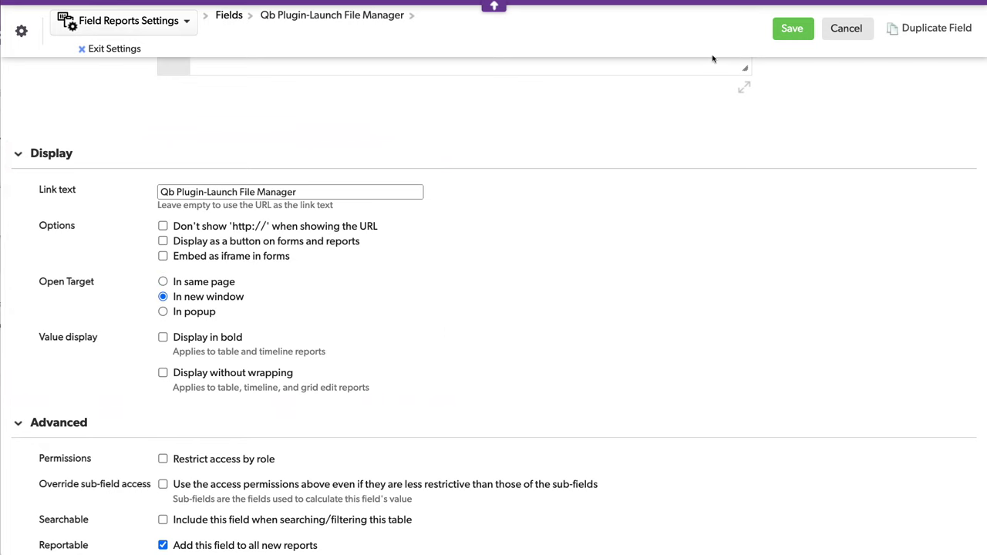
left_click(786, 31)
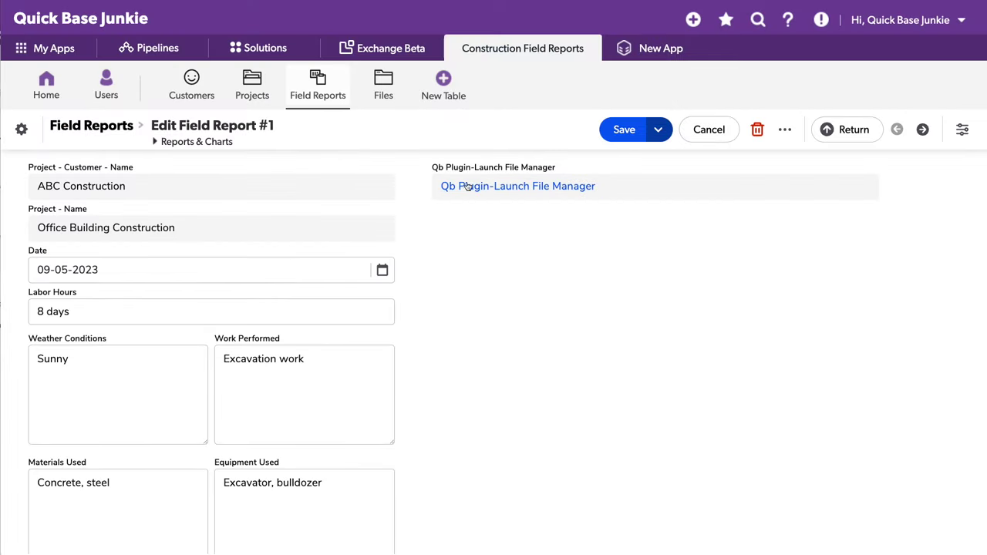
In the File Manager launch field's settings, set the open target to In popup, enable display as a button on forms and reports, and save
scroll(705, 416, "down", 8)
scroll(704, 421, "down", 2)
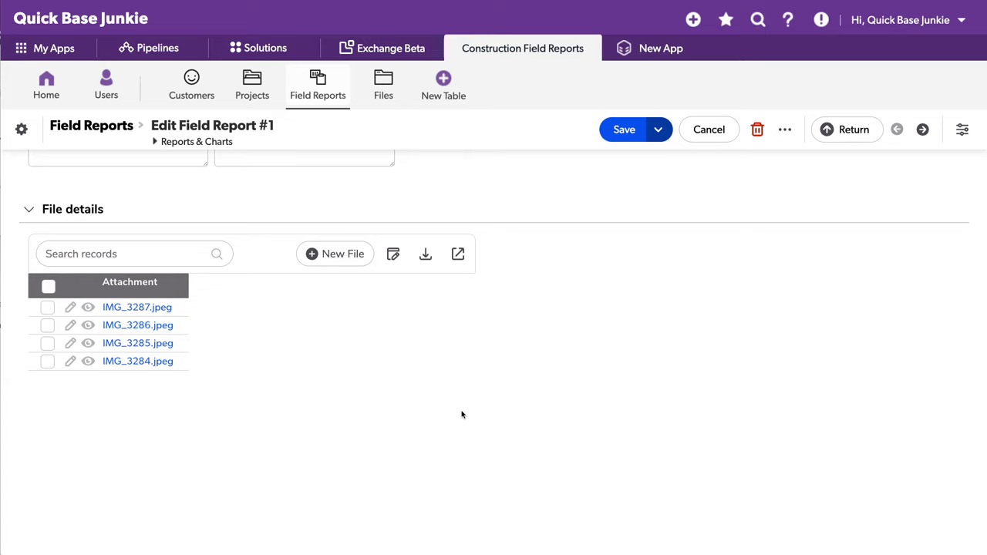
scroll(462, 414, "up", 10)
right_click(462, 172)
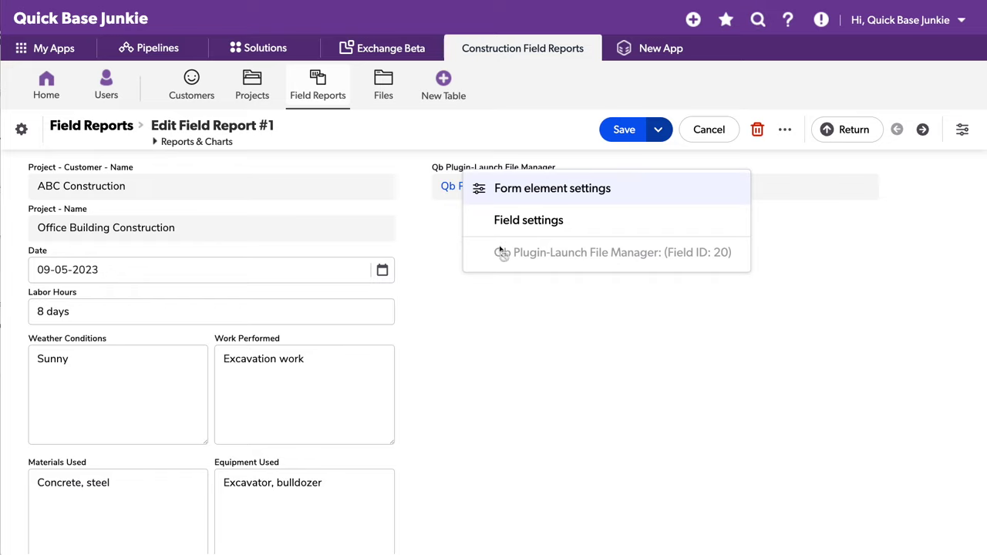
left_click(502, 229)
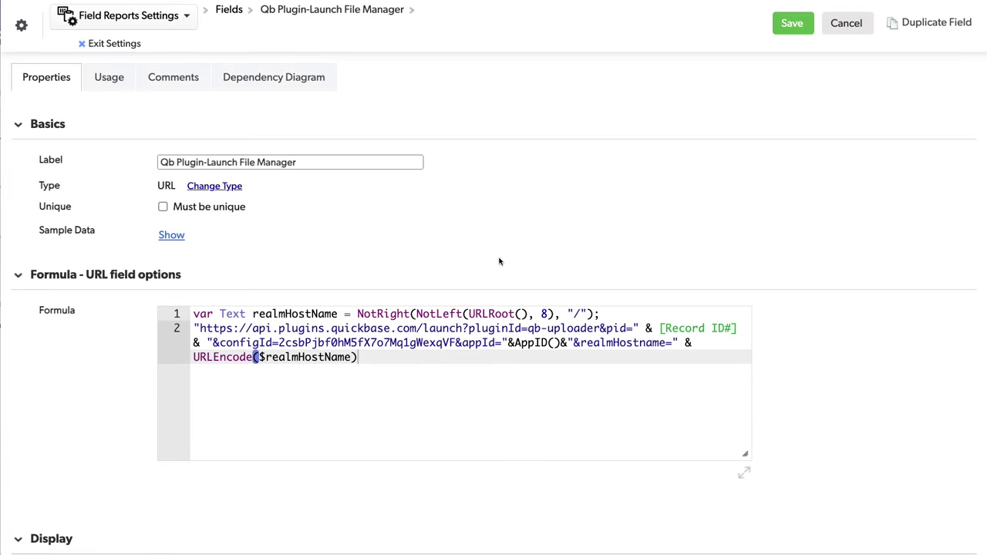
scroll(498, 260, "down", 5)
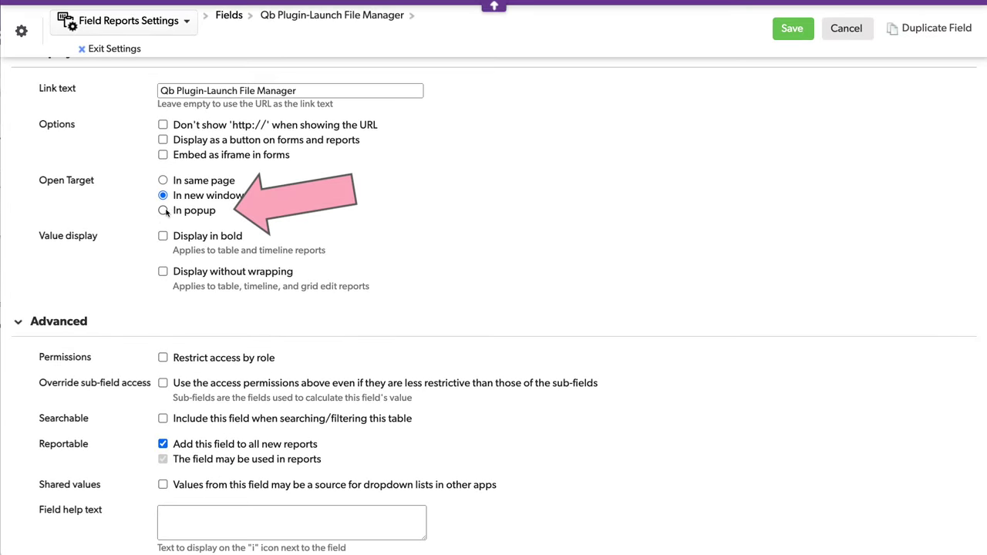
left_click(163, 210)
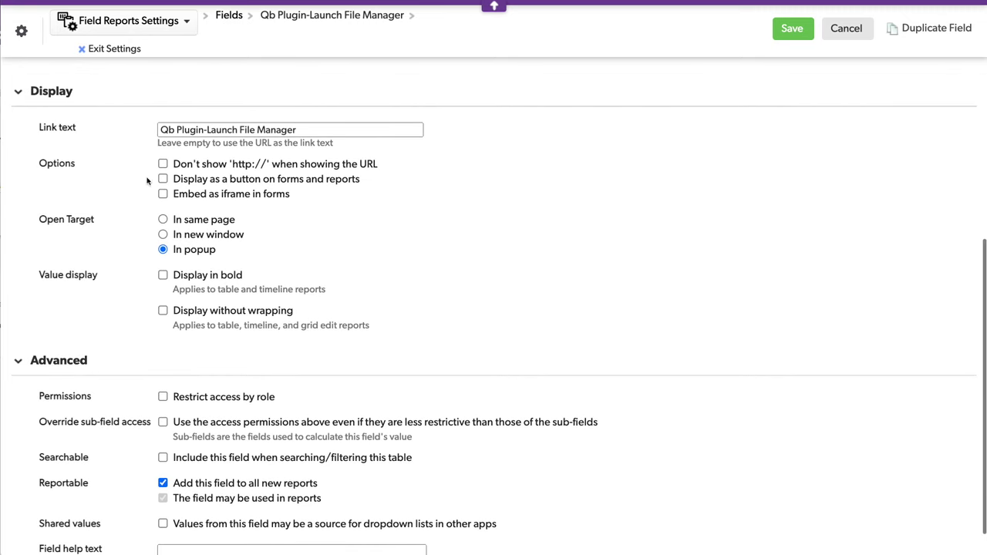
left_click(163, 178)
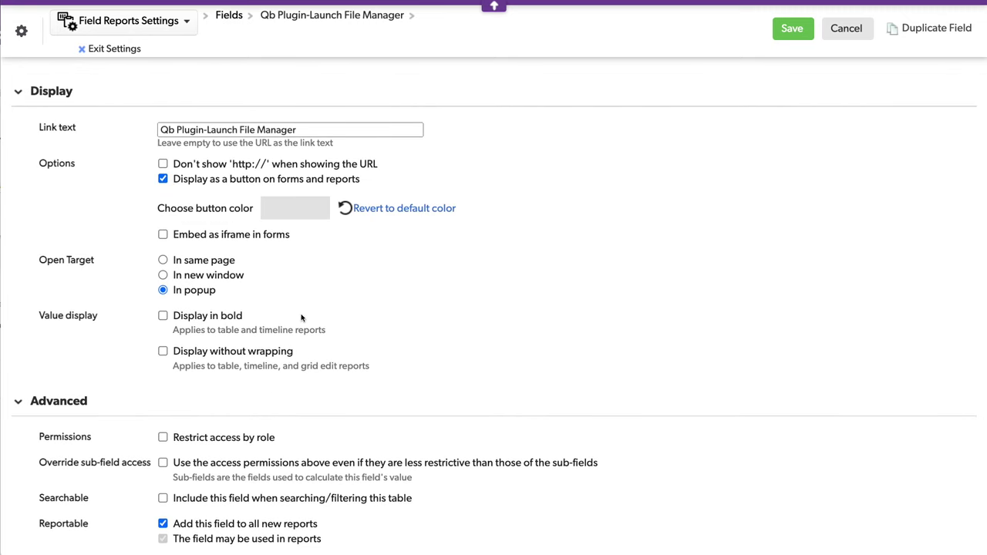
scroll(484, 321, "up", 3)
left_click(792, 28)
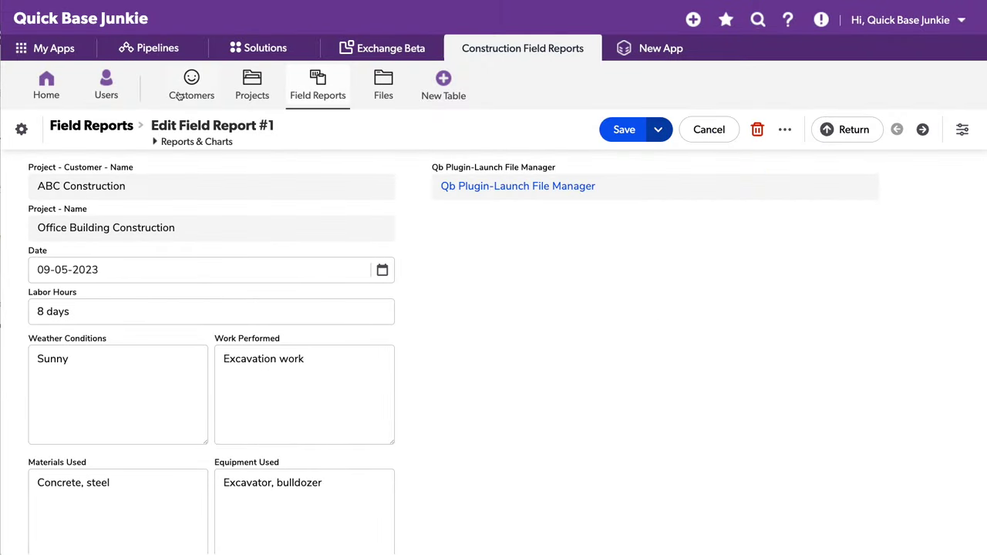
Upload more images to Field Report #1 through the File Manager popup, close it and check the attachments under File details
left_click(704, 192)
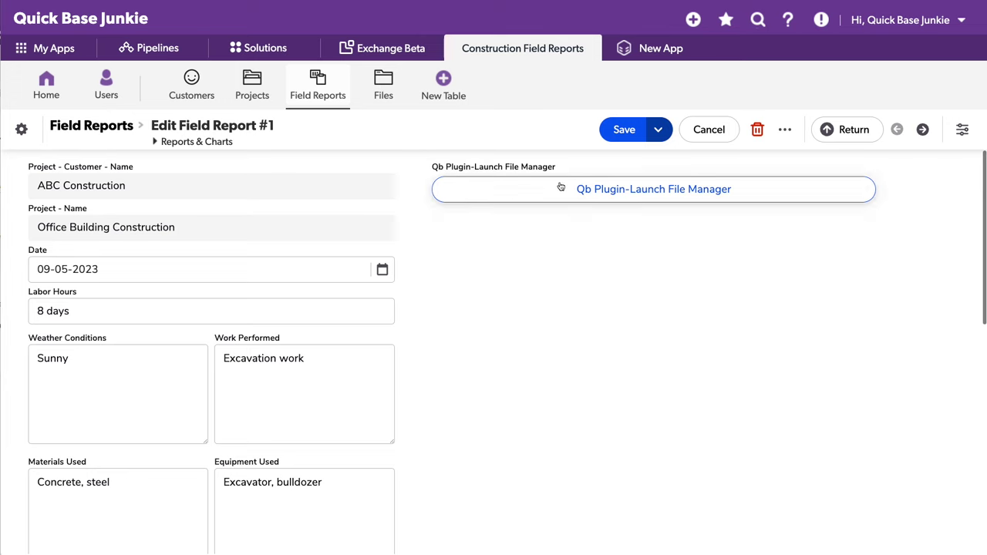
left_click(579, 188)
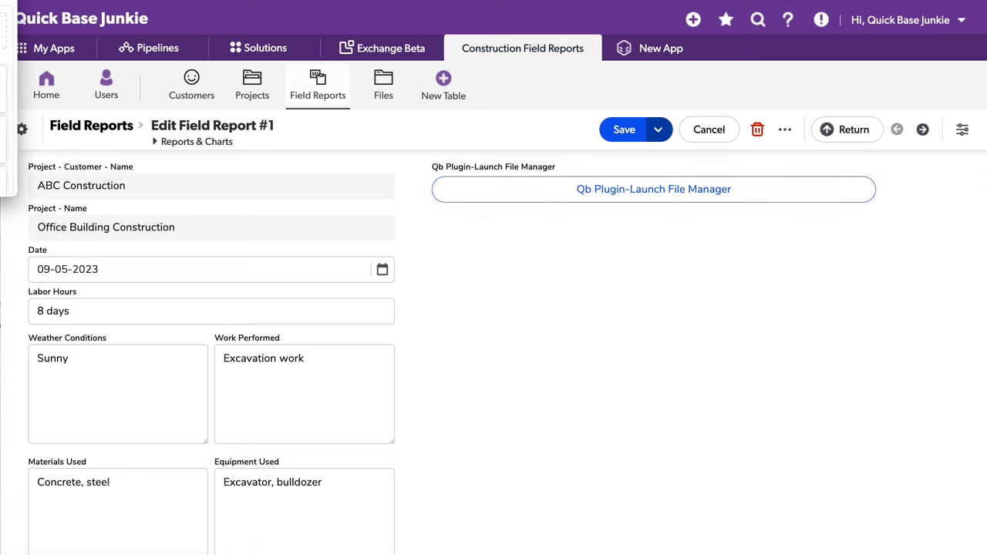
left_click_drag(315, 10, 330, 14)
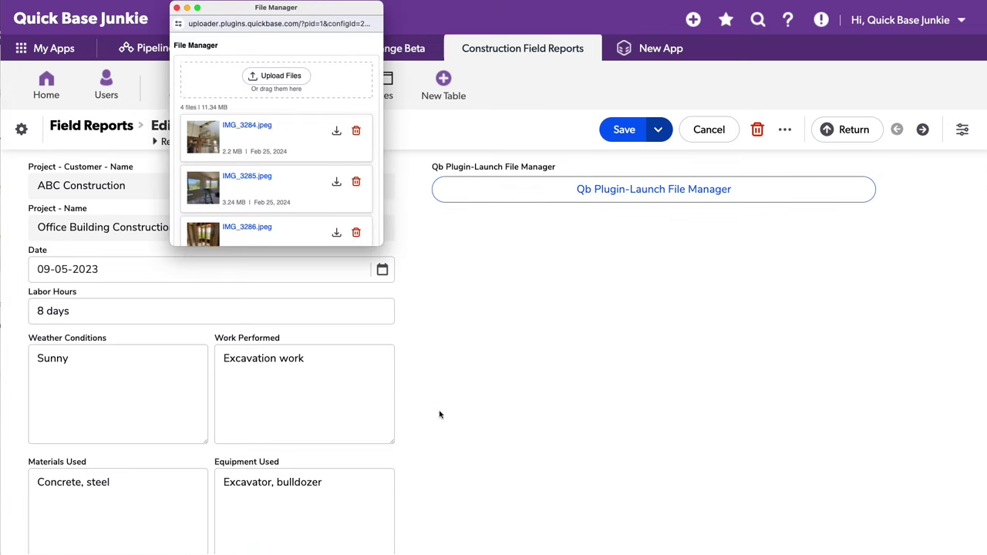
left_click_drag(4, 129, 300, 87)
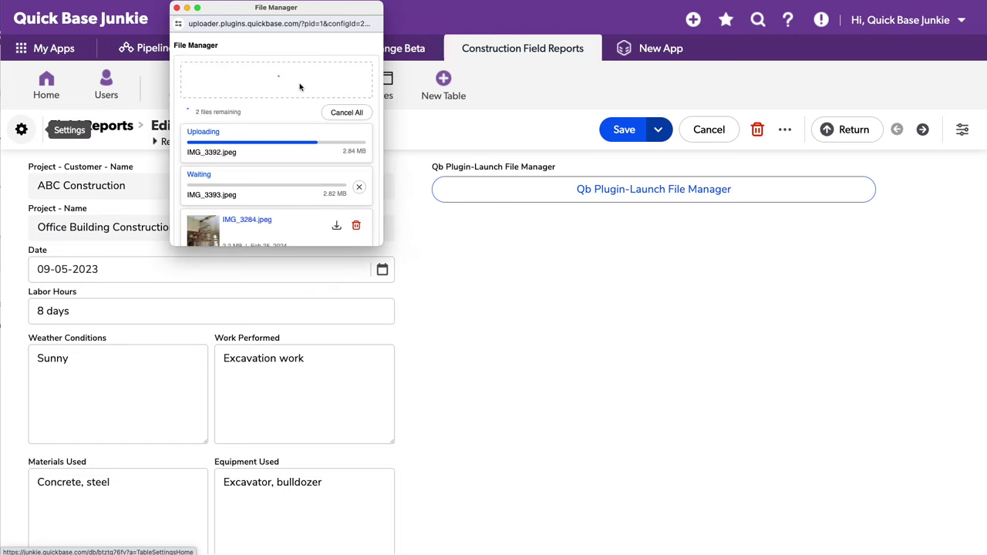
left_click(177, 8)
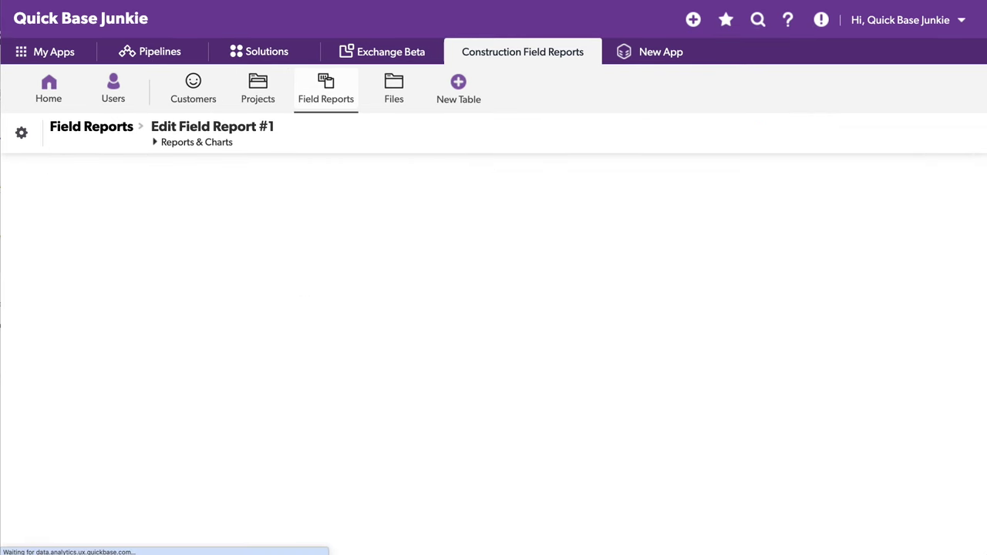
scroll(515, 367, "down", 10)
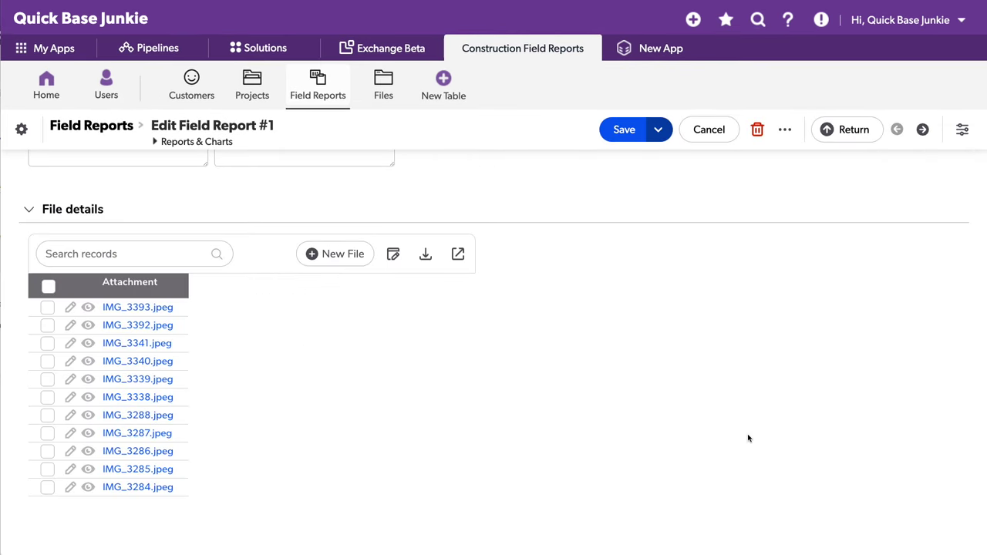
scroll(747, 438, "up", 10)
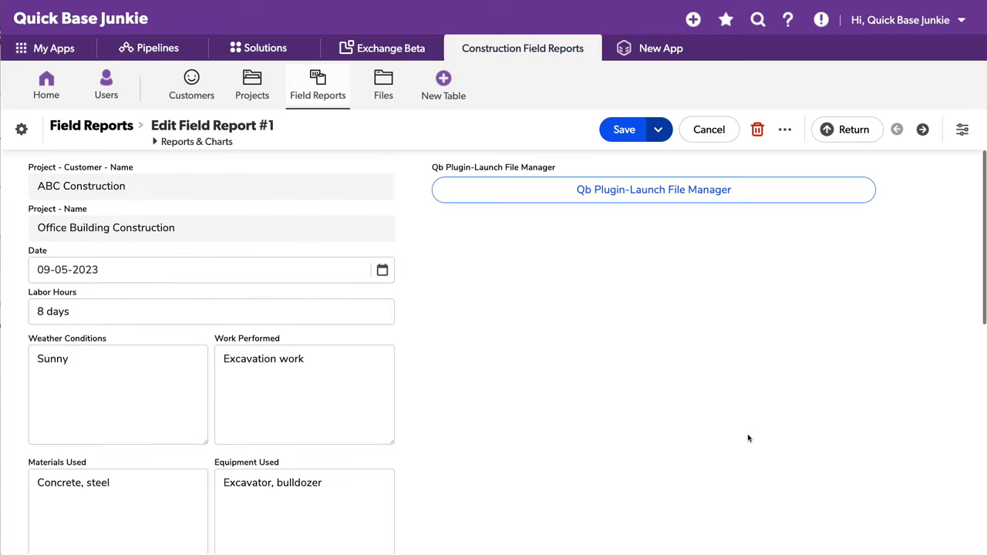
Open the Qb Plugin-Launch File Manager field's settings and change its type from formula URL to formula Rich Text
right_click(512, 168)
left_click(580, 227)
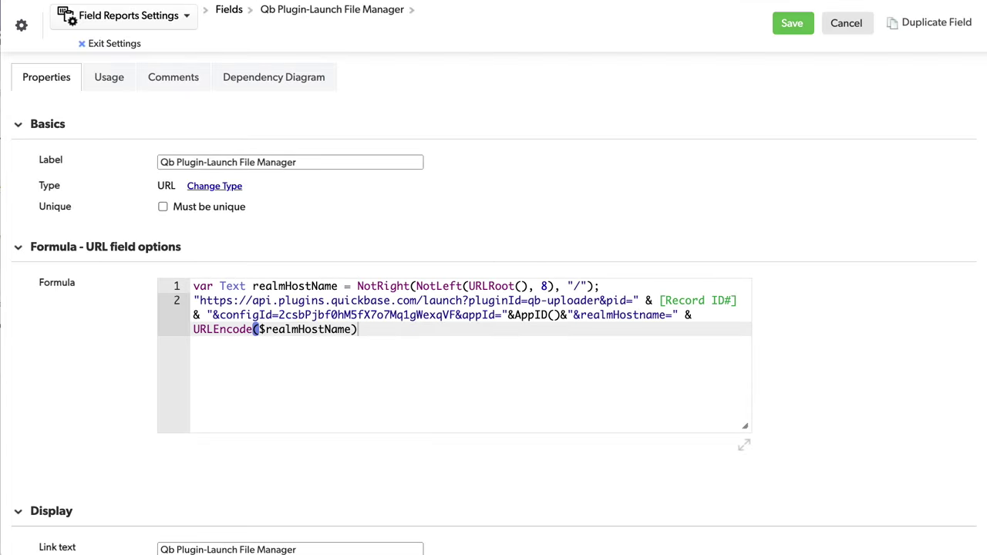
left_click(232, 131)
left_click(277, 163)
left_click(216, 409)
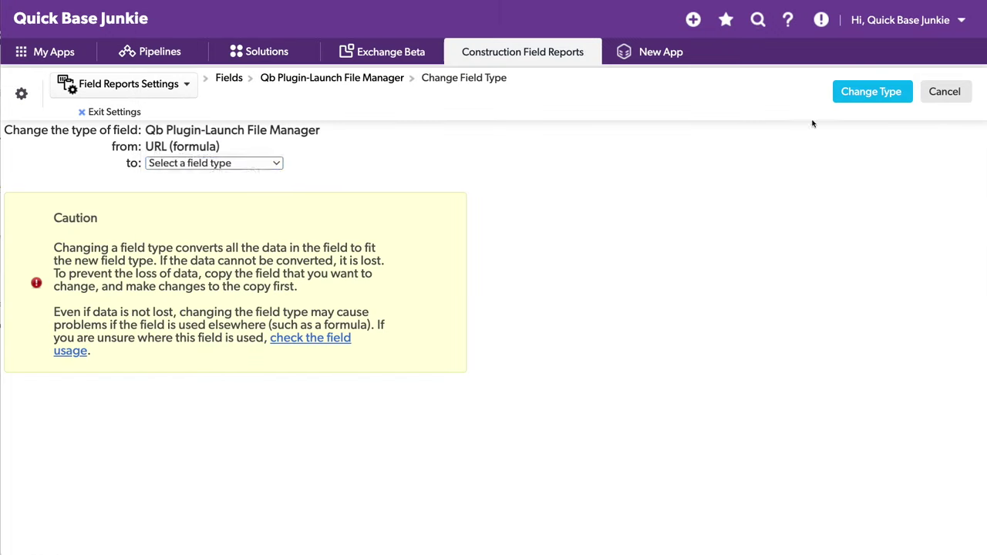
left_click(849, 97)
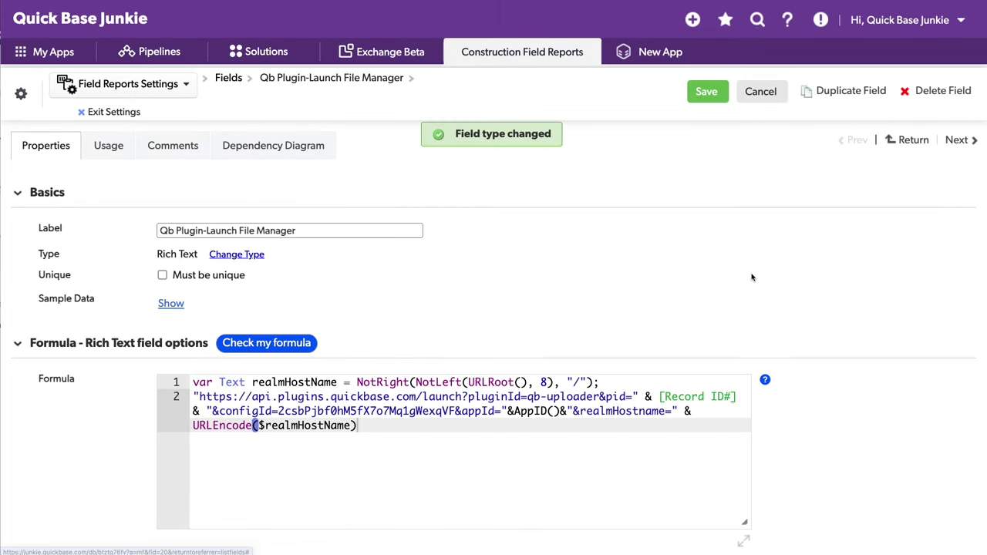
In the Button Starter Tool, generate a Vibrant Class pop-up button formula with height 300, width 700 and refresh on close
scroll(829, 286, "down", 3)
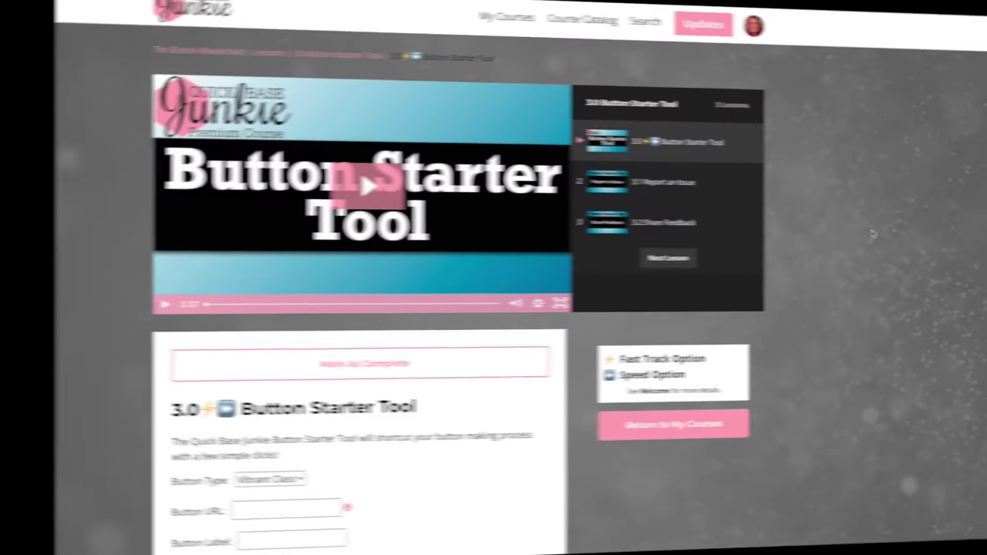
scroll(817, 227, "down", 4)
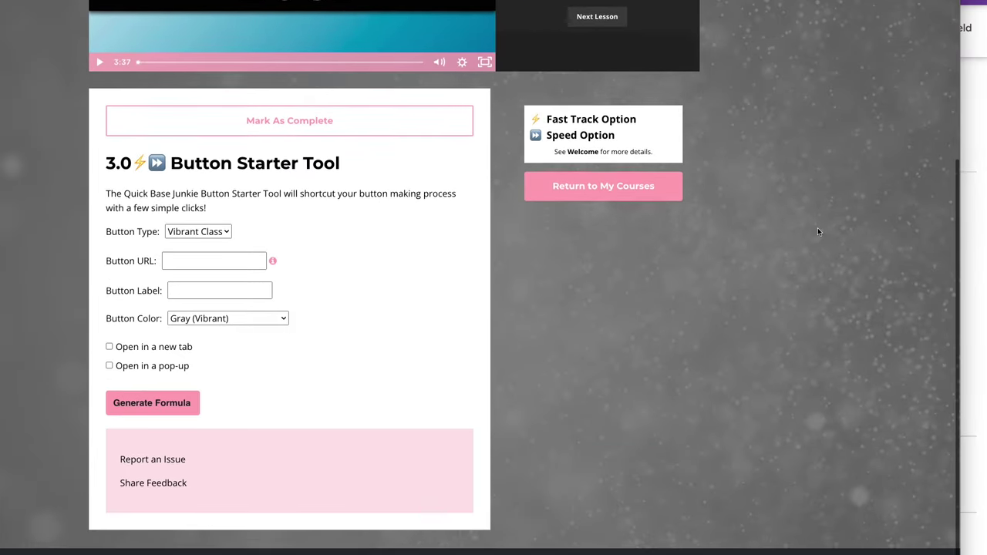
left_click(108, 333)
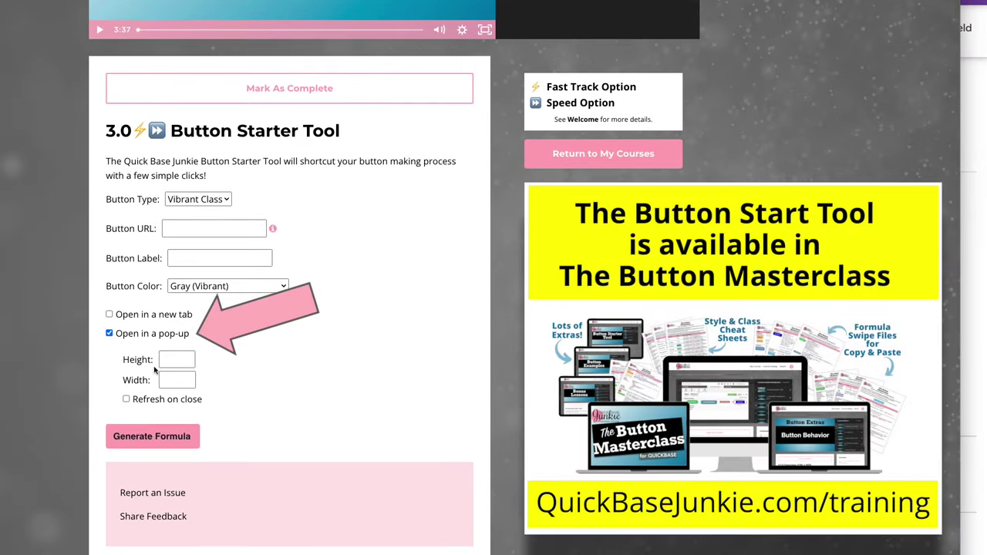
left_click(173, 358)
type("300")
key("Tab")
left_click(125, 399)
left_click(149, 431)
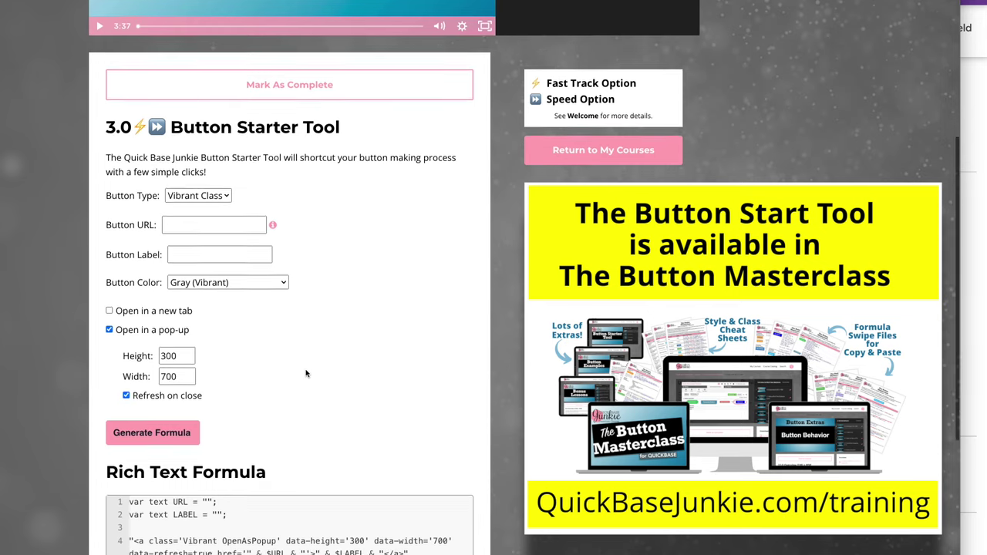
Copy the generated OpenAsPopup link line from the Rich Text Formula and paste it below the launch field's existing formula
scroll(304, 375, "down", 2)
left_click_drag(424, 423, 99, 405)
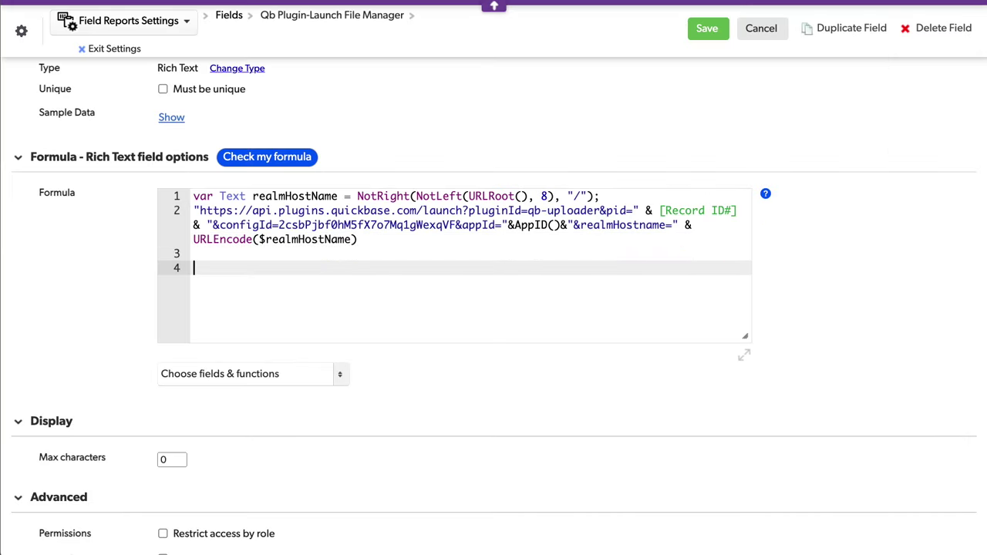
type("\"<a class='Vibrant OpenAsPopup' data-height='300' data-width='700' data-refresh=true href='\" & $URL & \"'>\" & $LABEL & \"</a>\"")
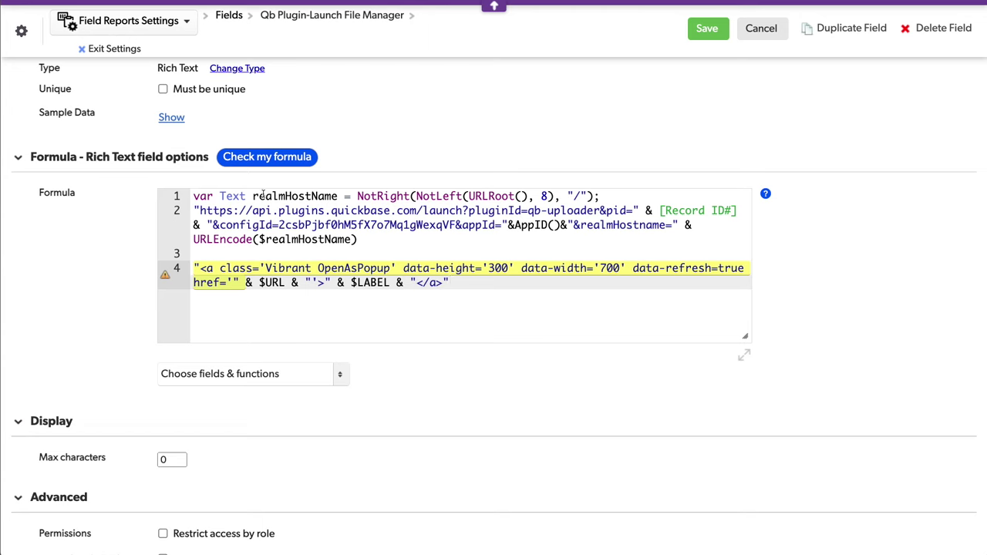
Turn the launch address in the formula into a variable with "var text URL =" before it and a closing semicolon
left_click(192, 210)
type("var text URL =")
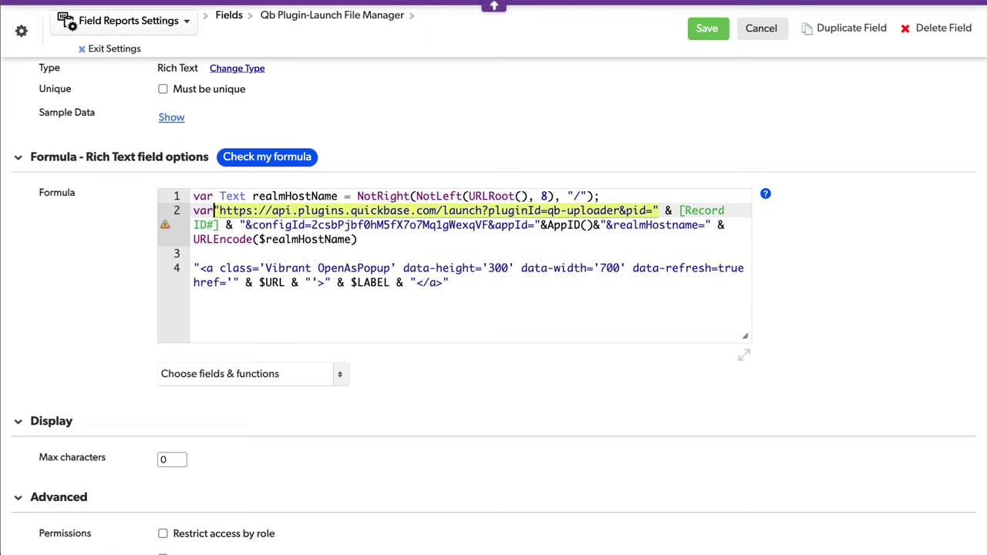
left_click(520, 240)
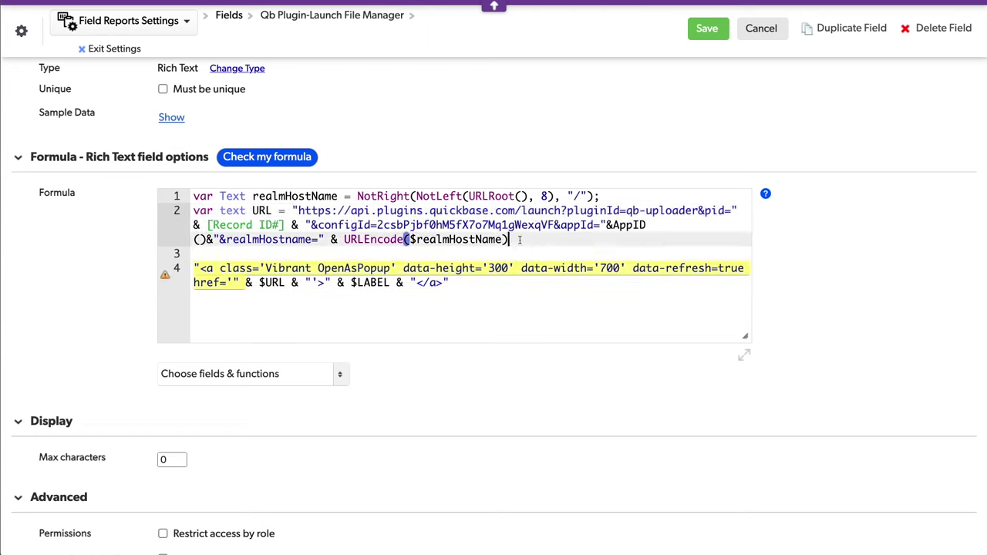
type(";")
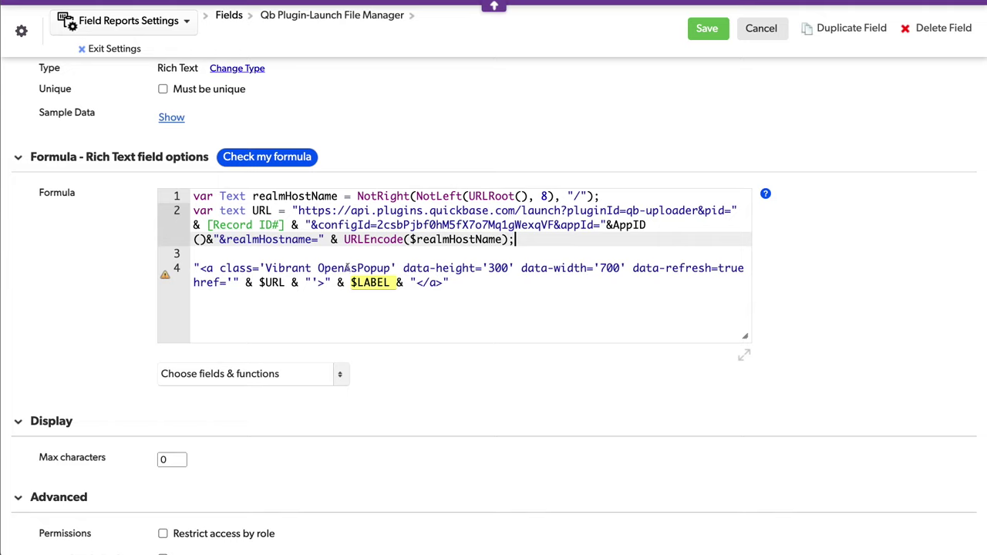
Replace the $LABEL reference in the link formula with the text Upload Files and save the field
left_click_drag(327, 283, 417, 282)
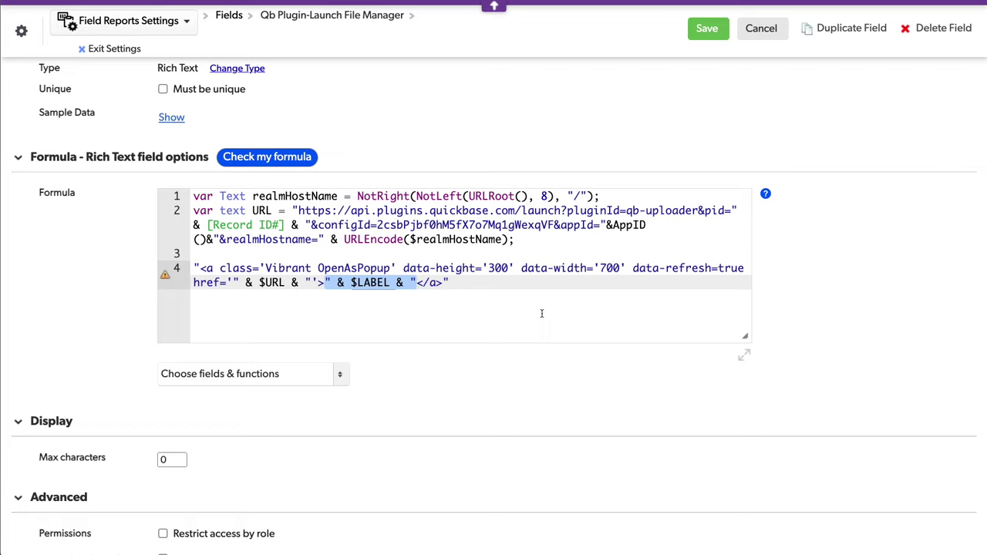
type("Upload Files")
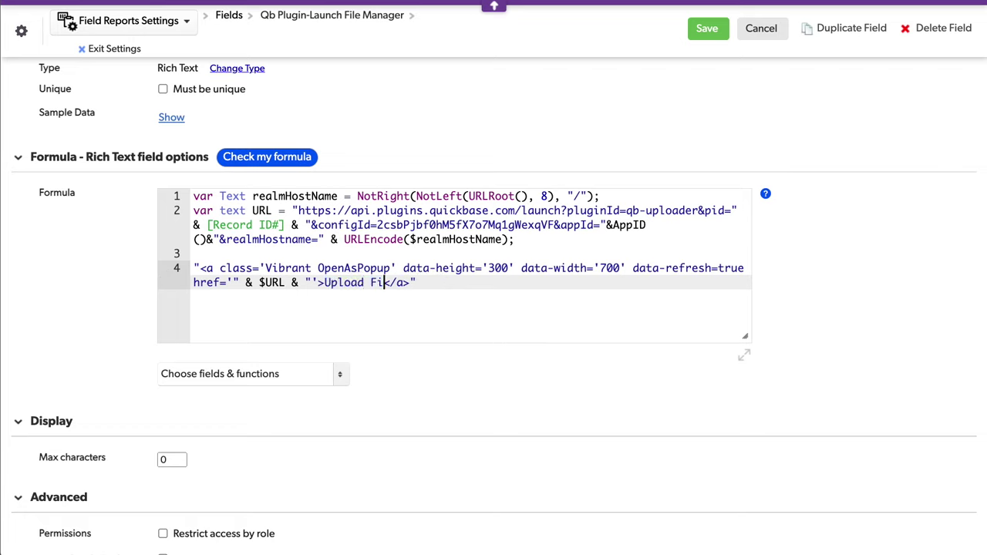
left_click(707, 28)
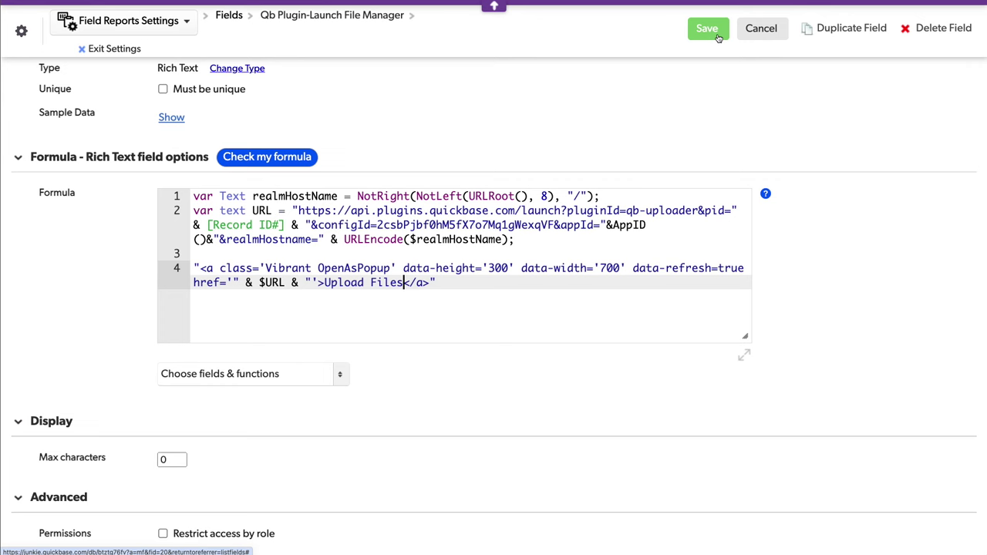
Open the second Field Report in the list for editing and upload a batch of images through its Upload Files popup
scroll(787, 274, "down", 5)
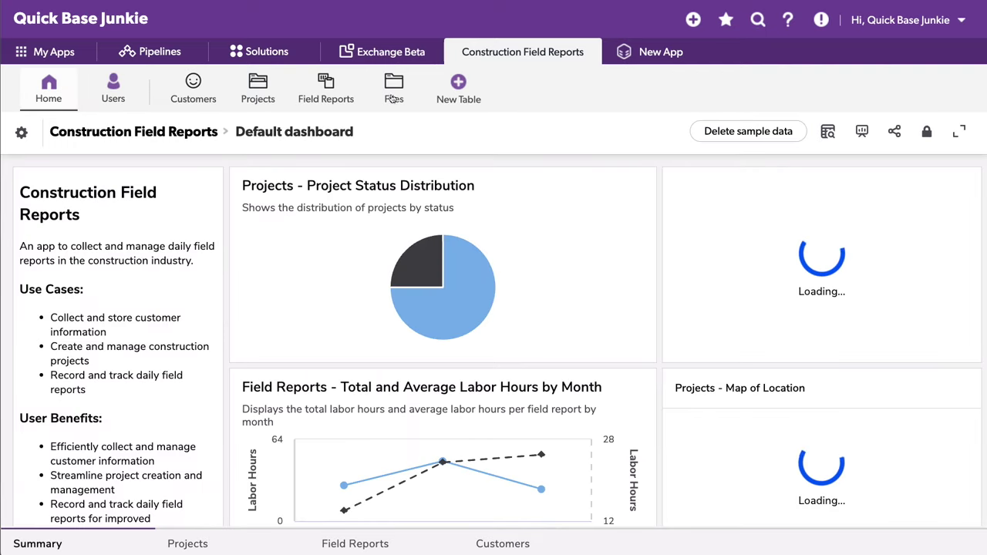
left_click(325, 89)
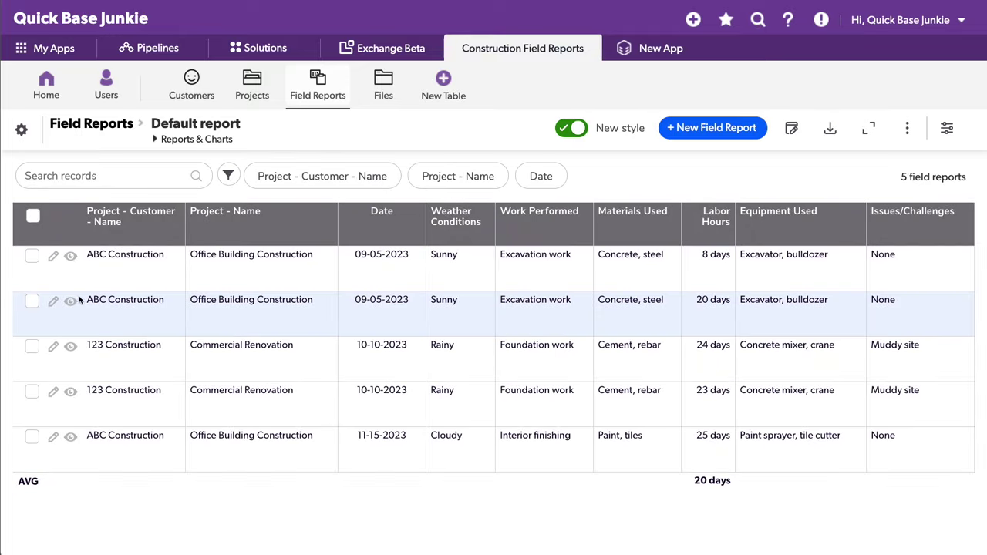
left_click(54, 301)
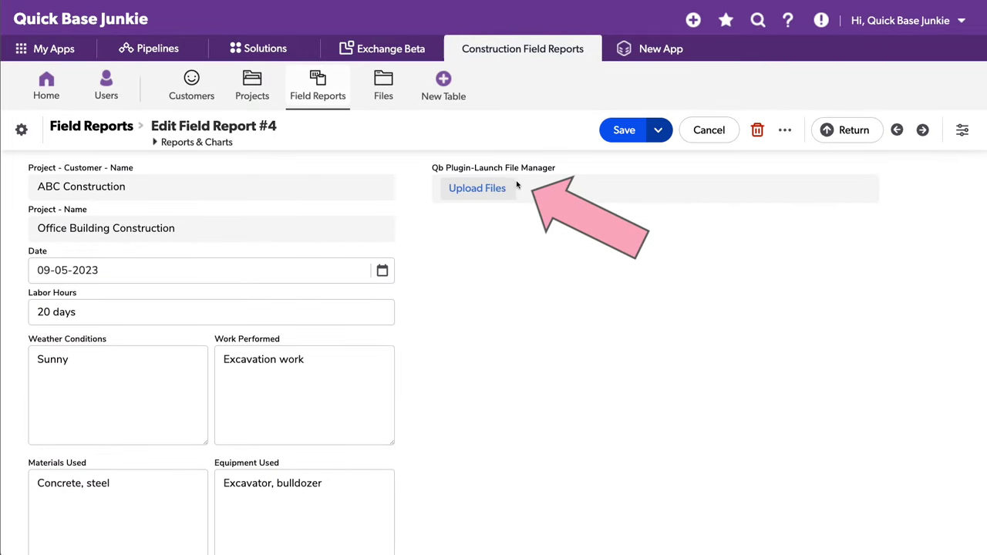
left_click(505, 191)
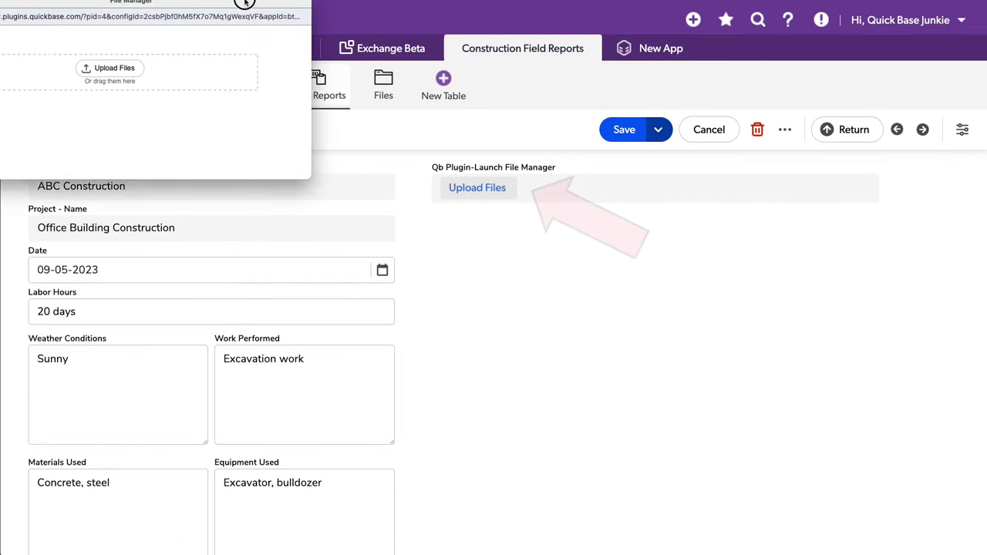
left_click_drag(278, 7, 518, 53)
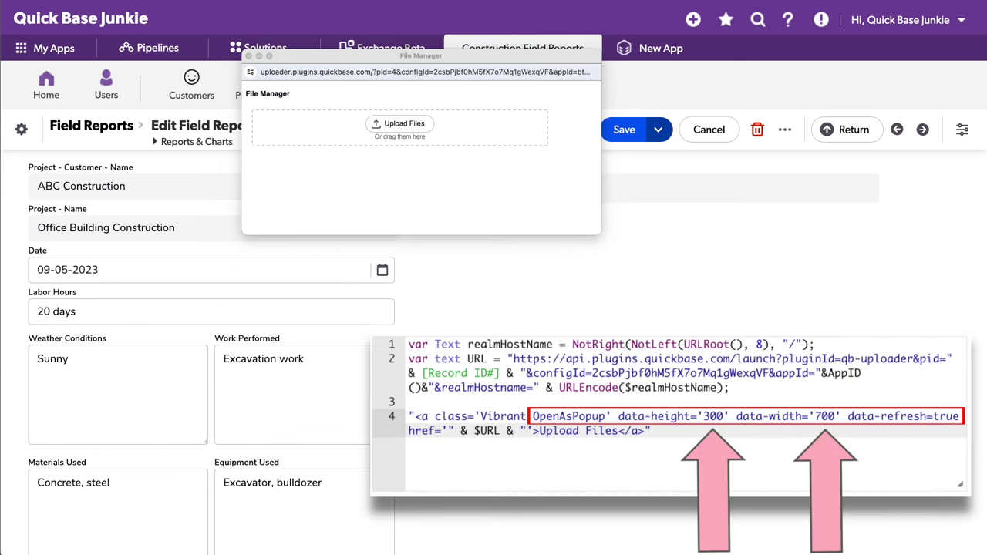
left_click_drag(242, 124, 431, 131)
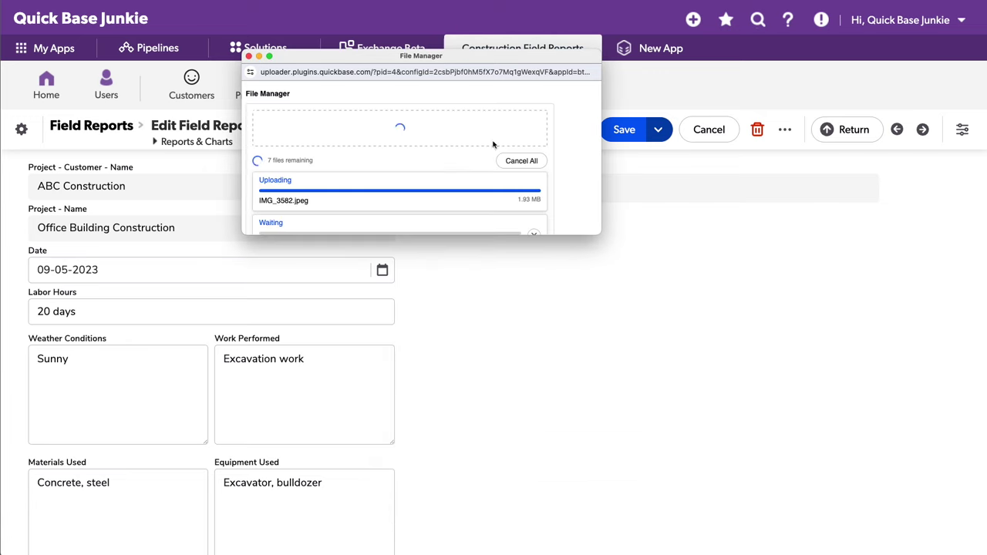
Close the upload popup and check the uploaded images in the report's File details section
left_click(248, 57)
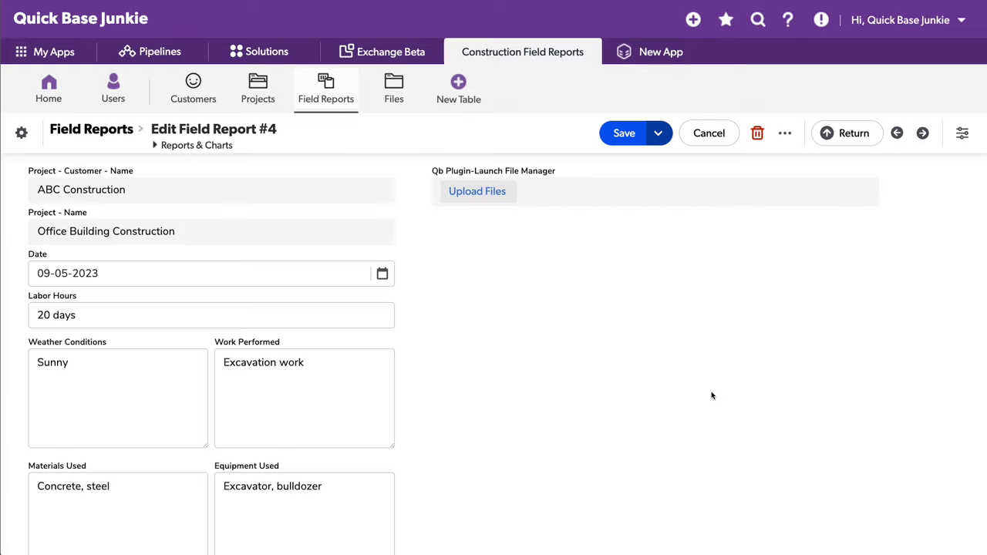
scroll(711, 395, "down", 10)
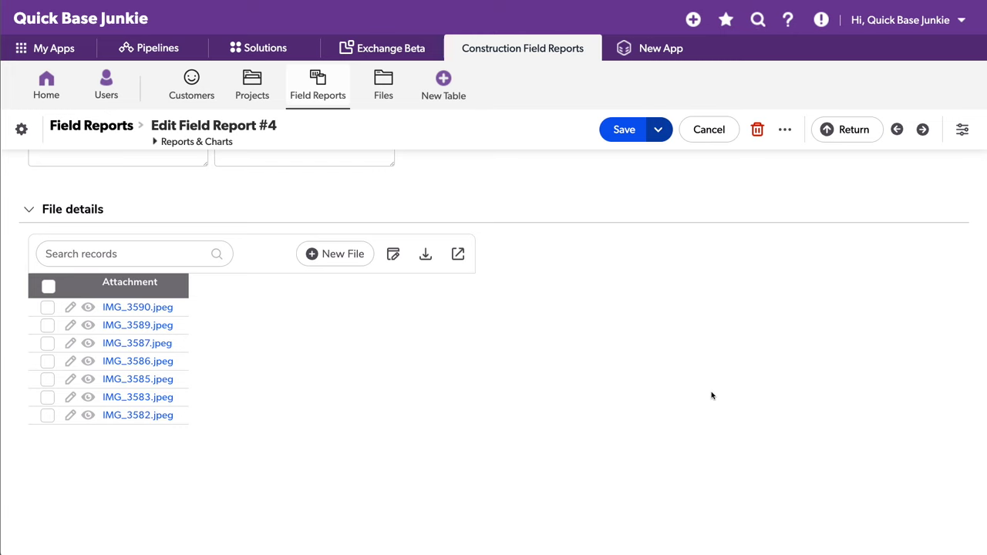
scroll(712, 396, "up", 10)
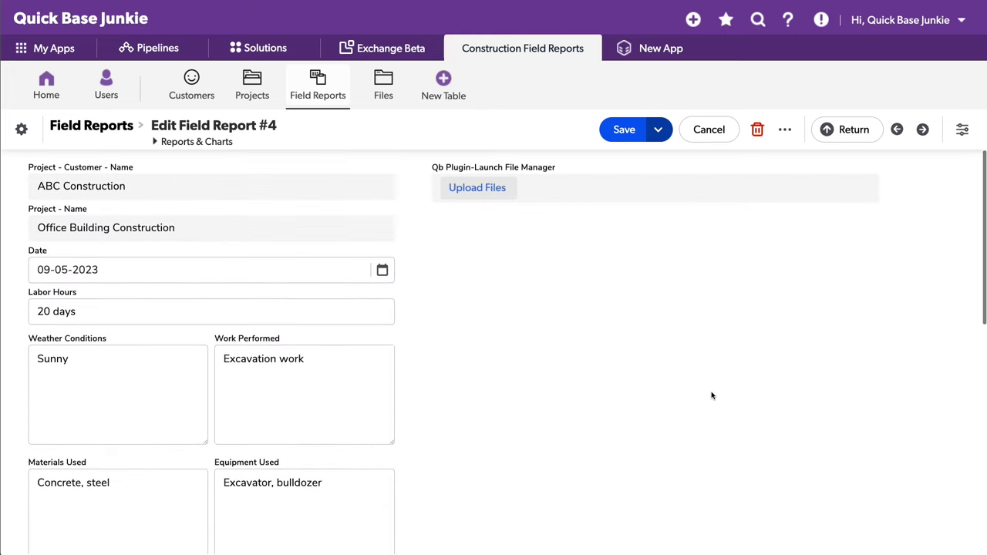
Delete the IMG_3587.jpeg file from the File Manager embedded in the field report
right_click(516, 167)
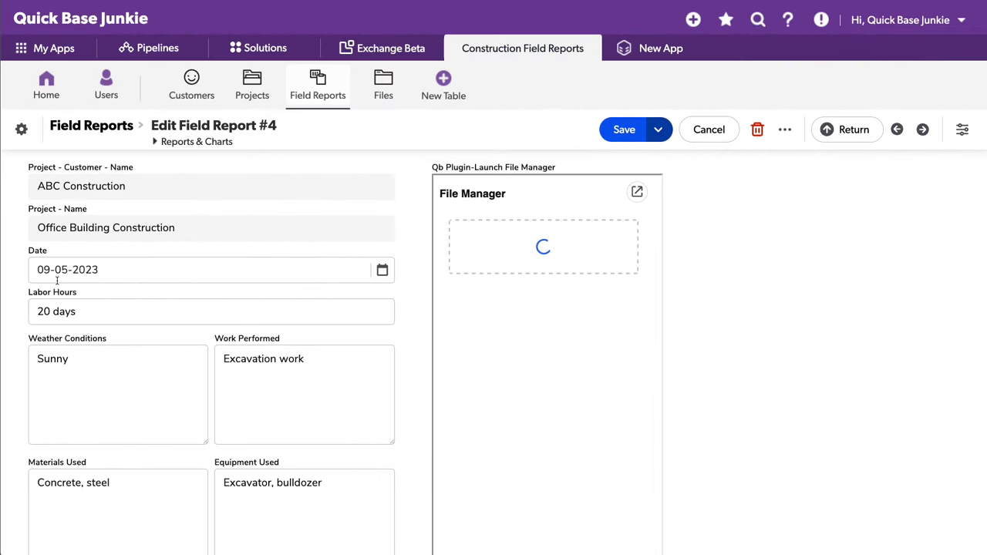
scroll(640, 299, "down", 1)
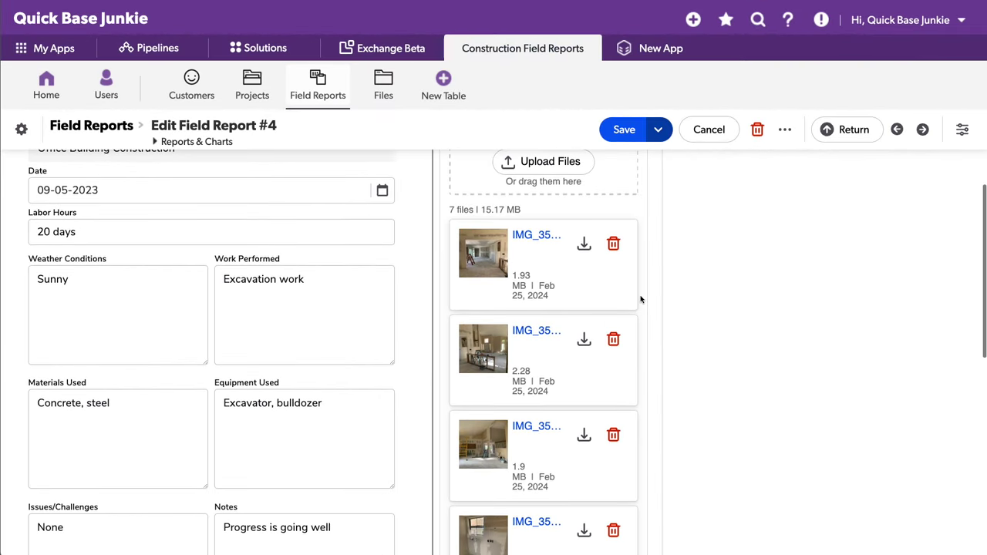
scroll(640, 299, "down", 1)
left_click(613, 262)
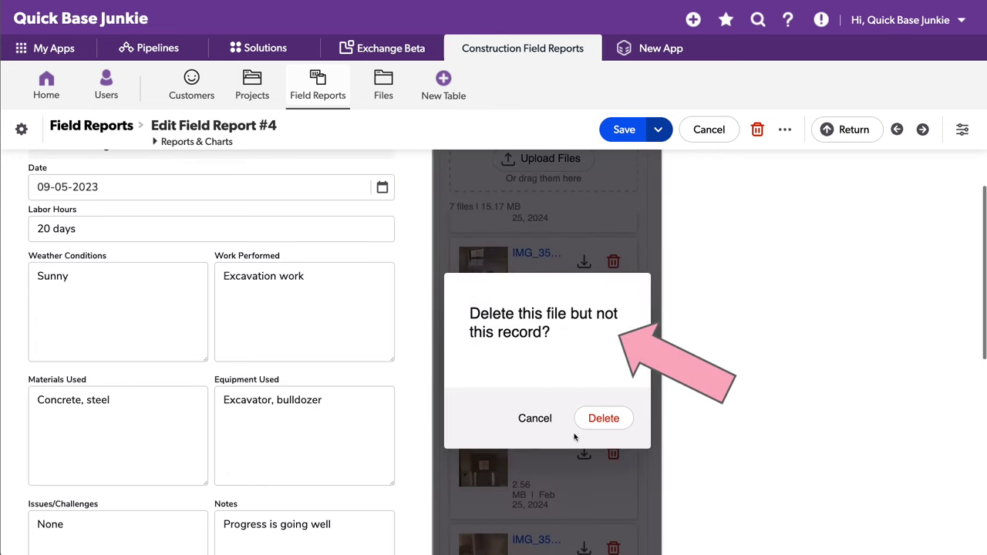
left_click(600, 420)
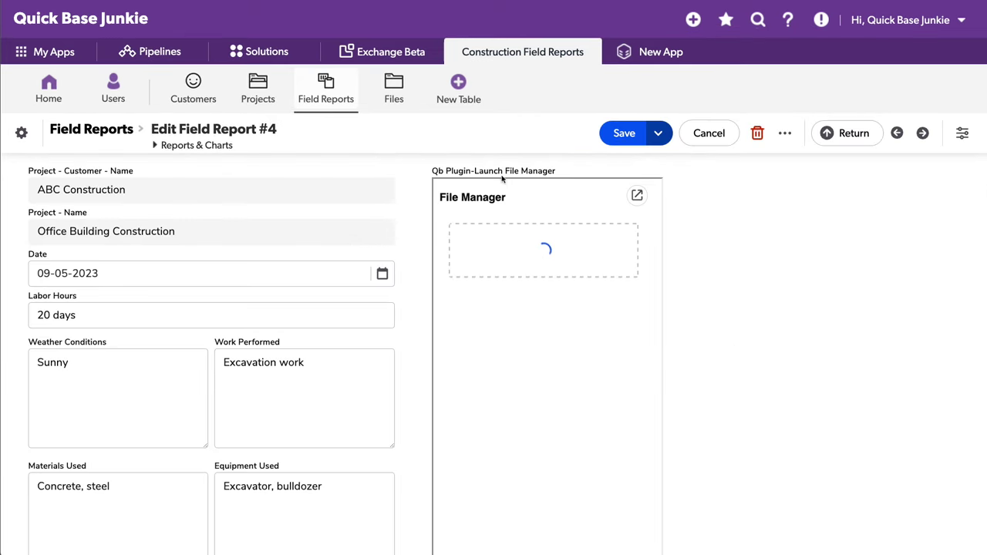
Review the attachment list under File details and view the edit form of the IMG_3590.jpeg file record
scroll(837, 320, "down", 10)
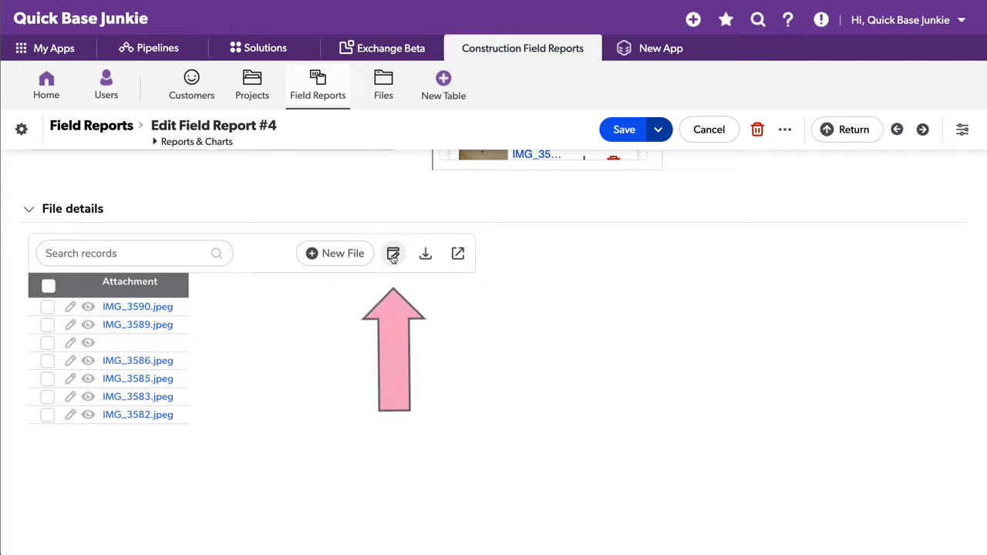
left_click(70, 306)
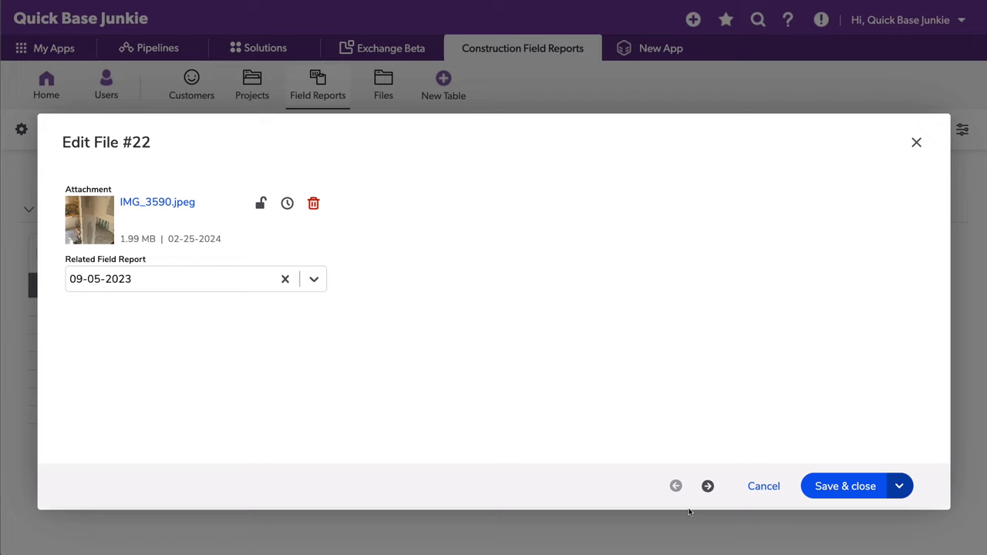
left_click(765, 487)
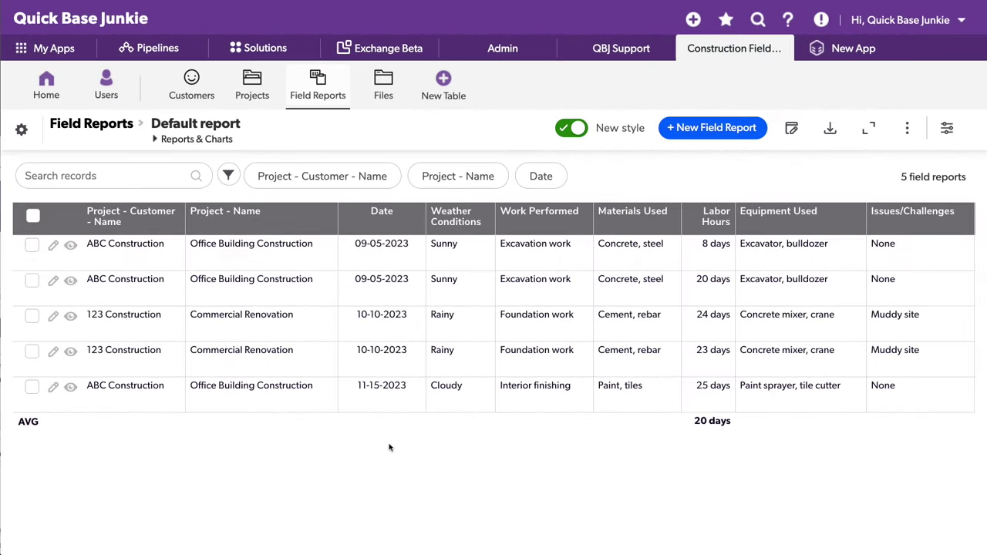
From a new field report, customize the Main Form so the Qb Plugin-Launch File Manager field is not displayed for Add, and save the form
left_click(735, 128)
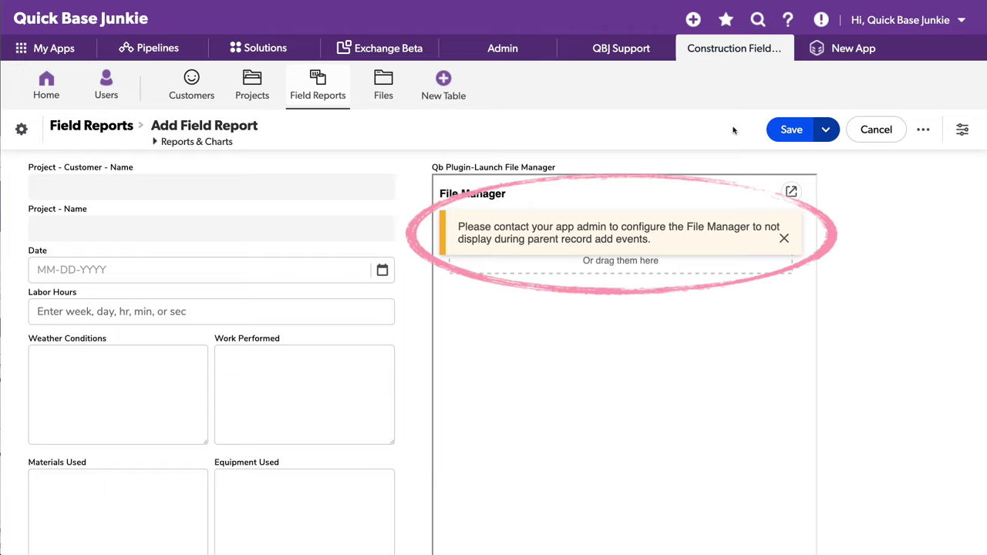
left_click(964, 129)
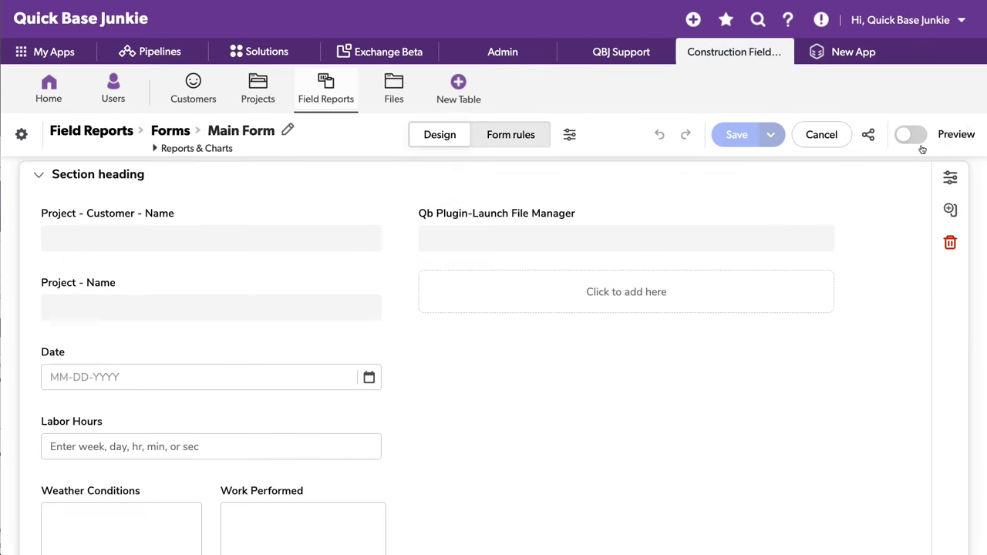
left_click(606, 233)
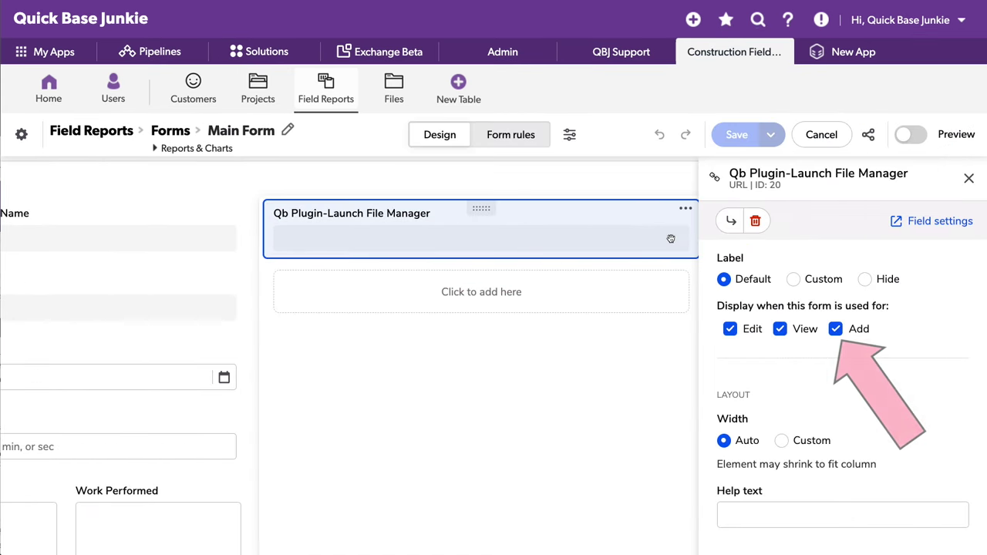
left_click(837, 329)
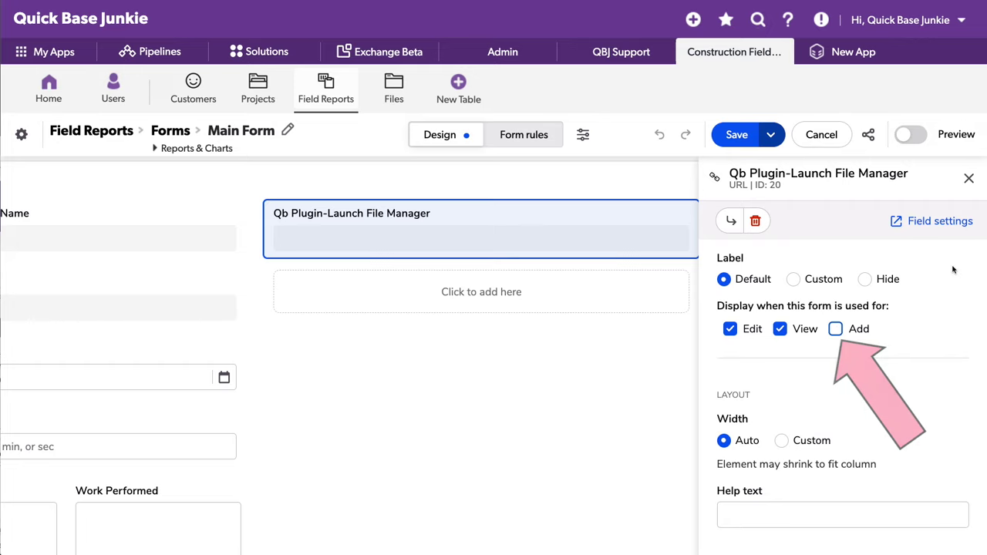
left_click(738, 135)
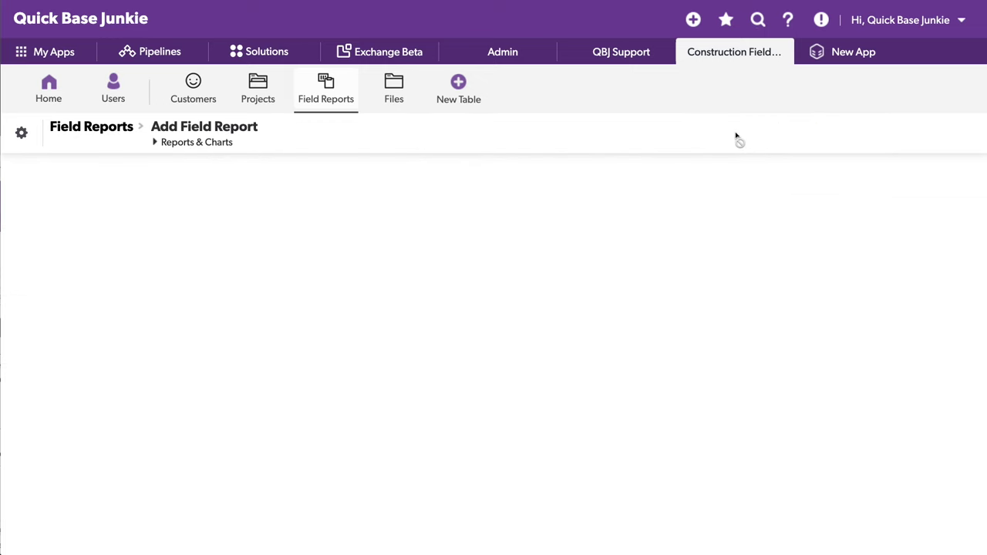